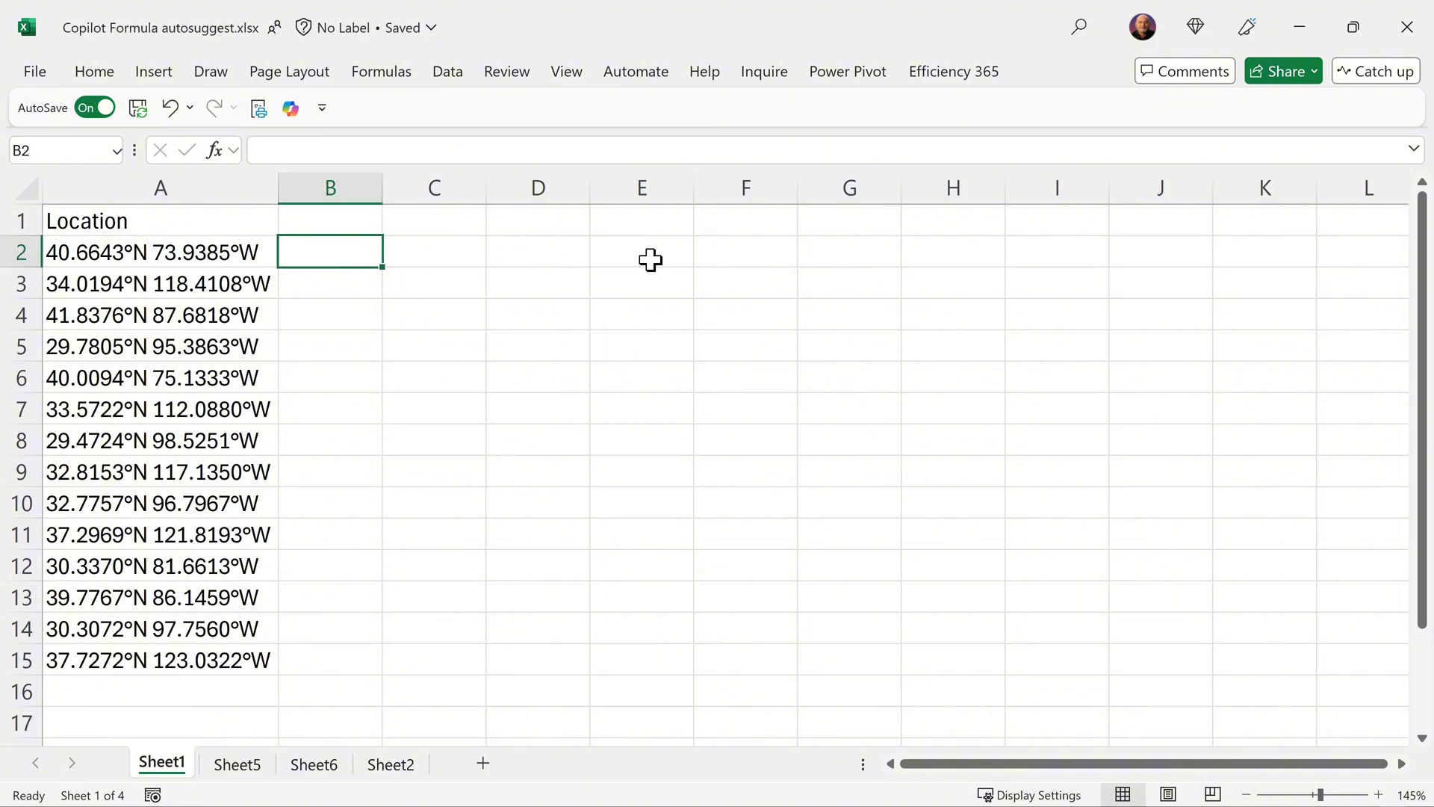
# - Enter longitudes 73 and 118 in B2:B3, then apply Copilot's suggested ROUNDDOWN formula to B2:B15
pyautogui.write('73')
pyautogui.press('Return')
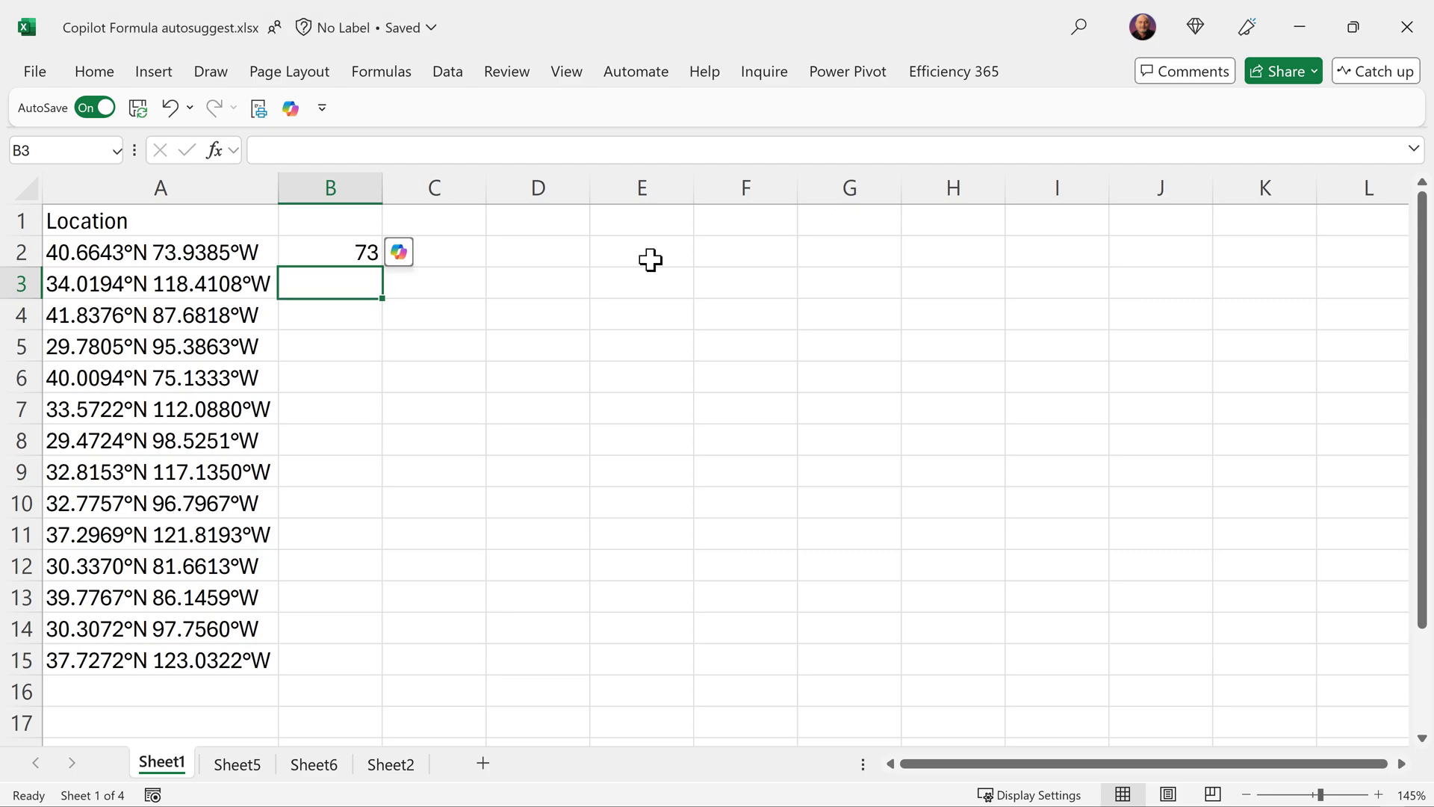
pyautogui.write('118')
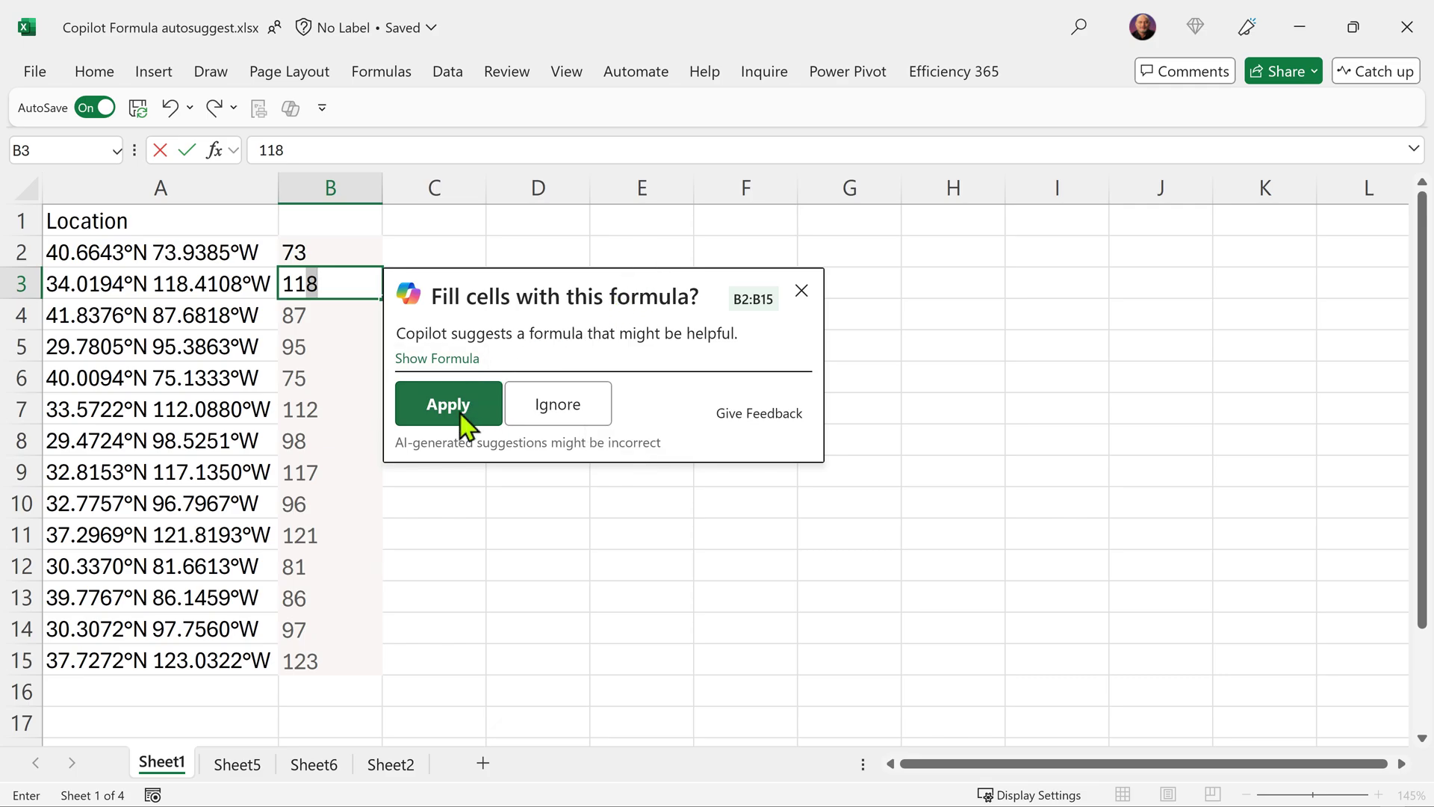
pyautogui.click(469, 363)
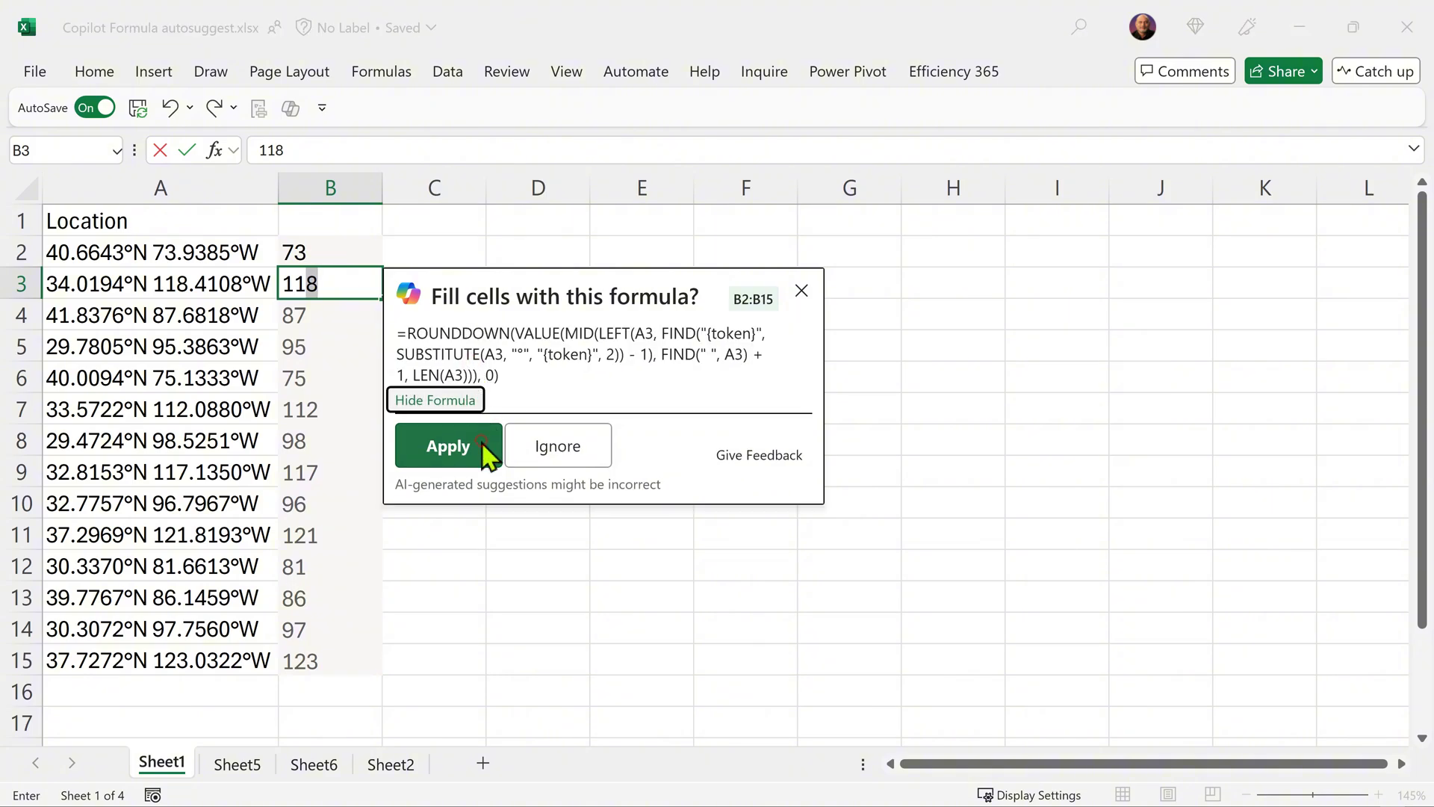
pyautogui.click(482, 444)
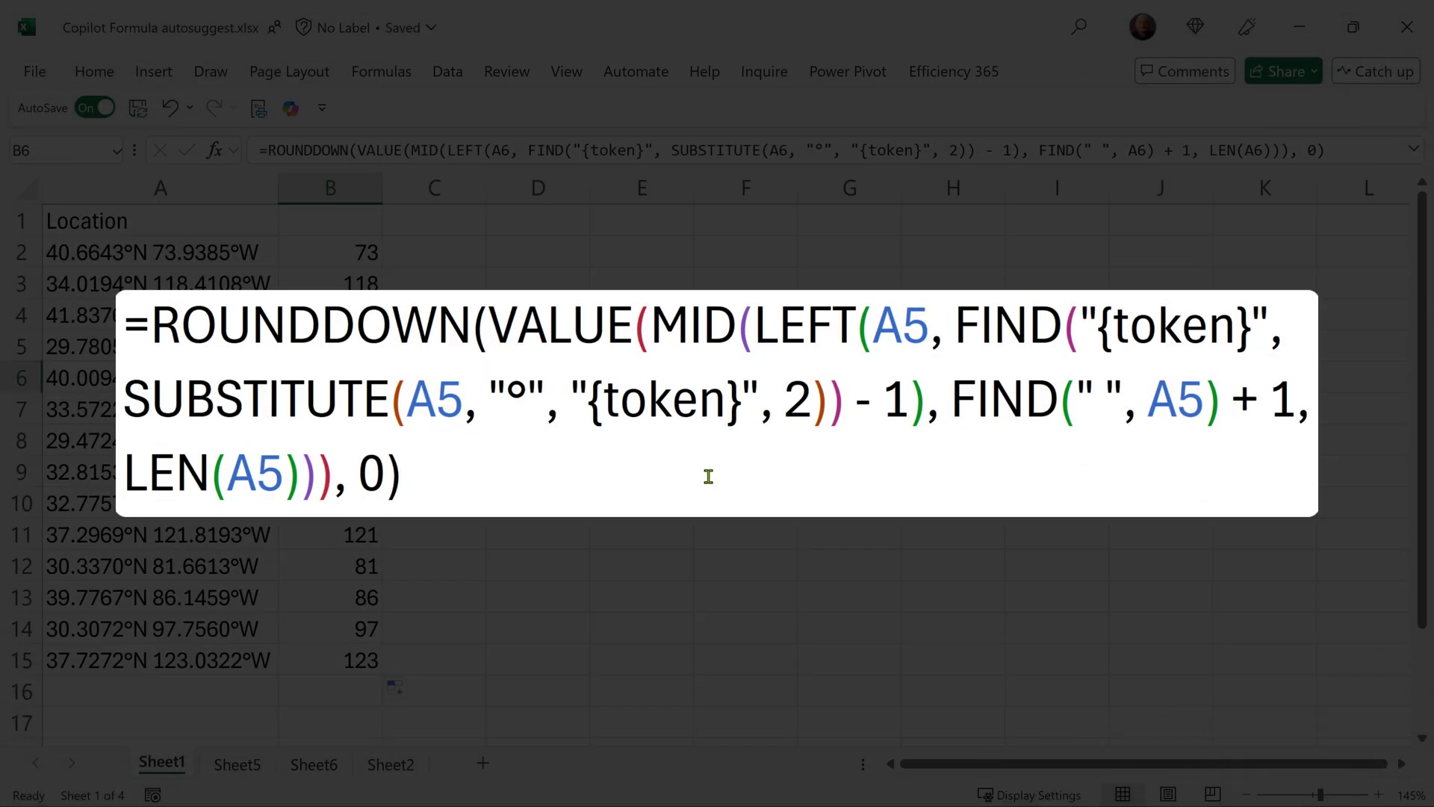
# - Ask Copilot to 'explain the formula' for the longitude result in B2
pyautogui.click(306, 247)
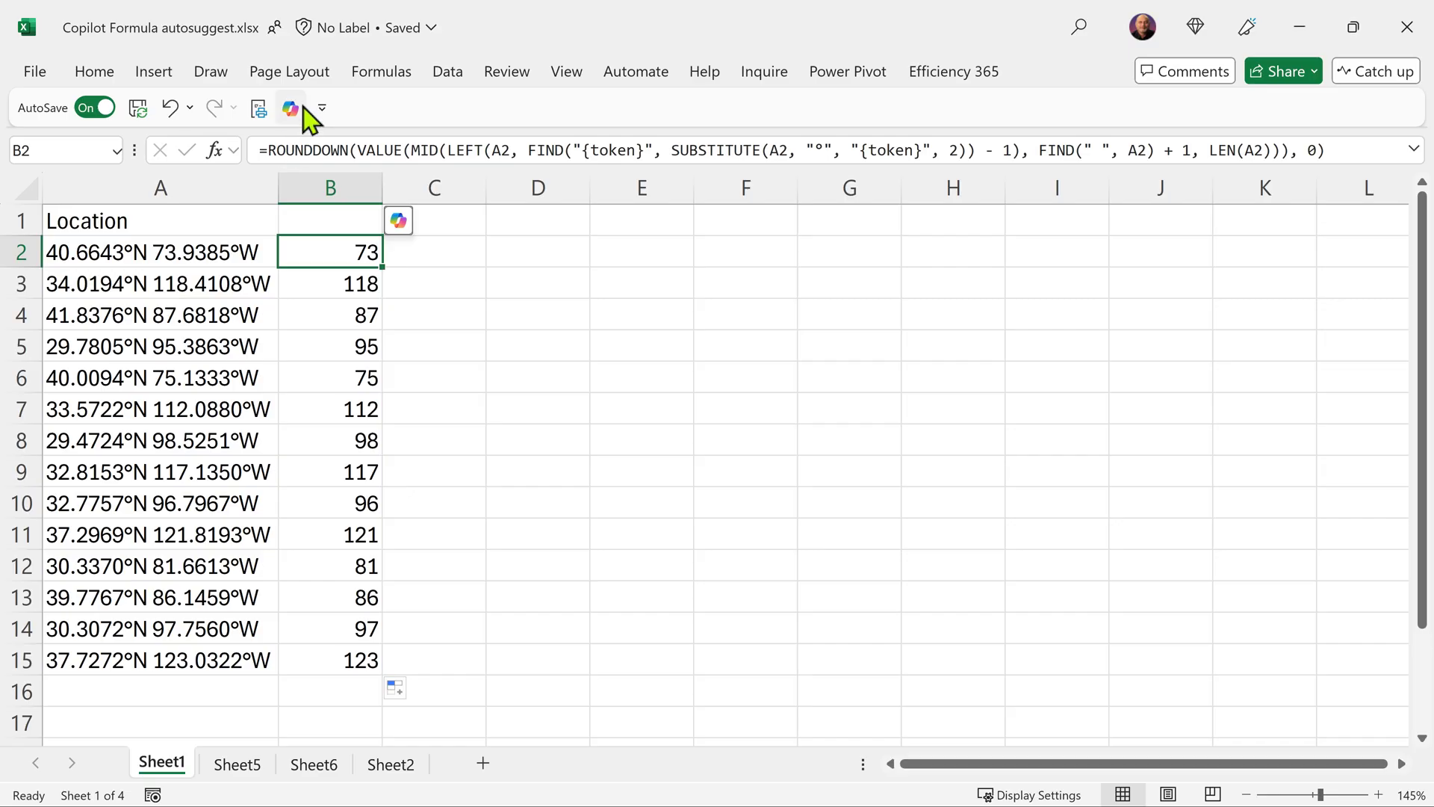
pyautogui.click(297, 109)
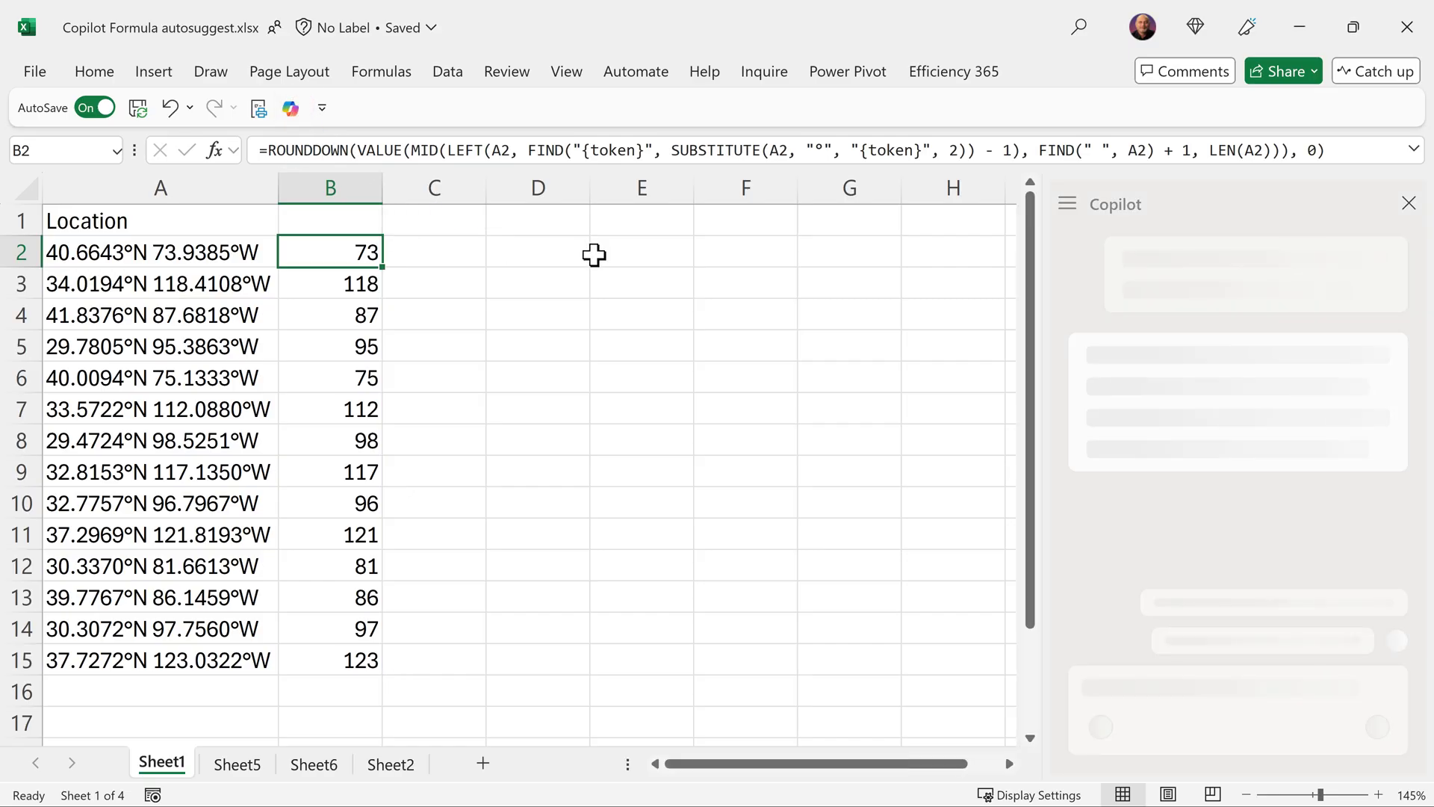
pyautogui.write('explain the ')
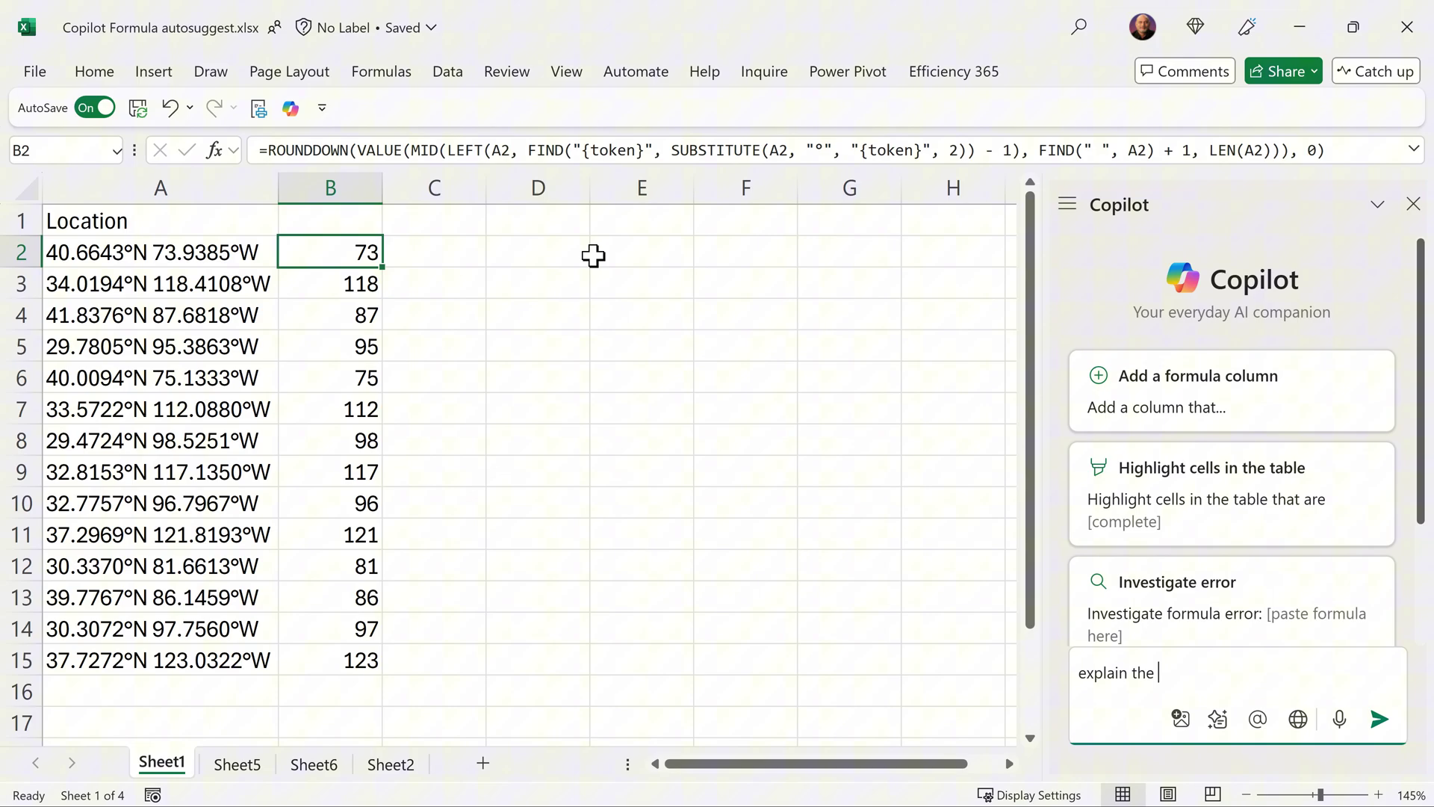
pyautogui.write('formula')
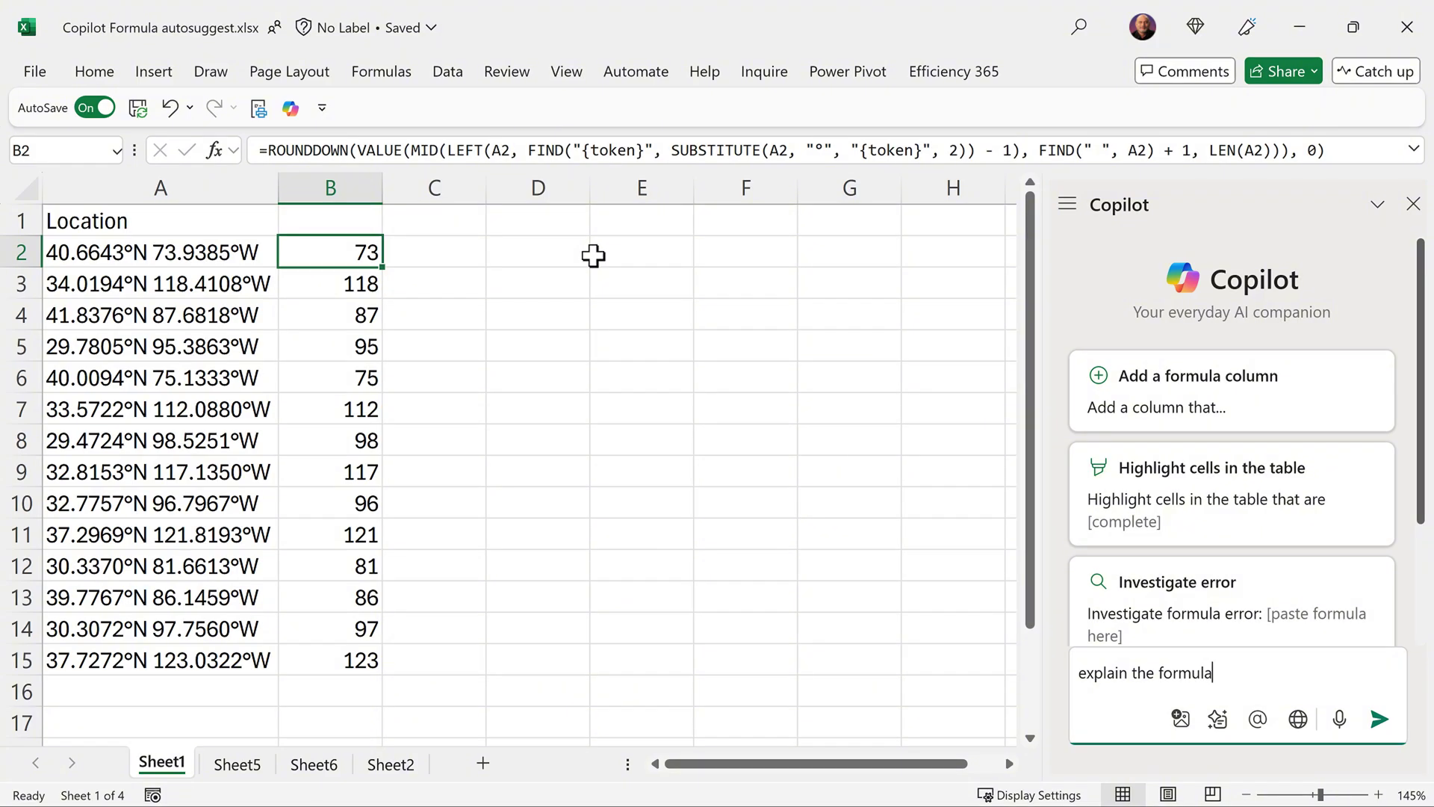
pyautogui.press('Return')
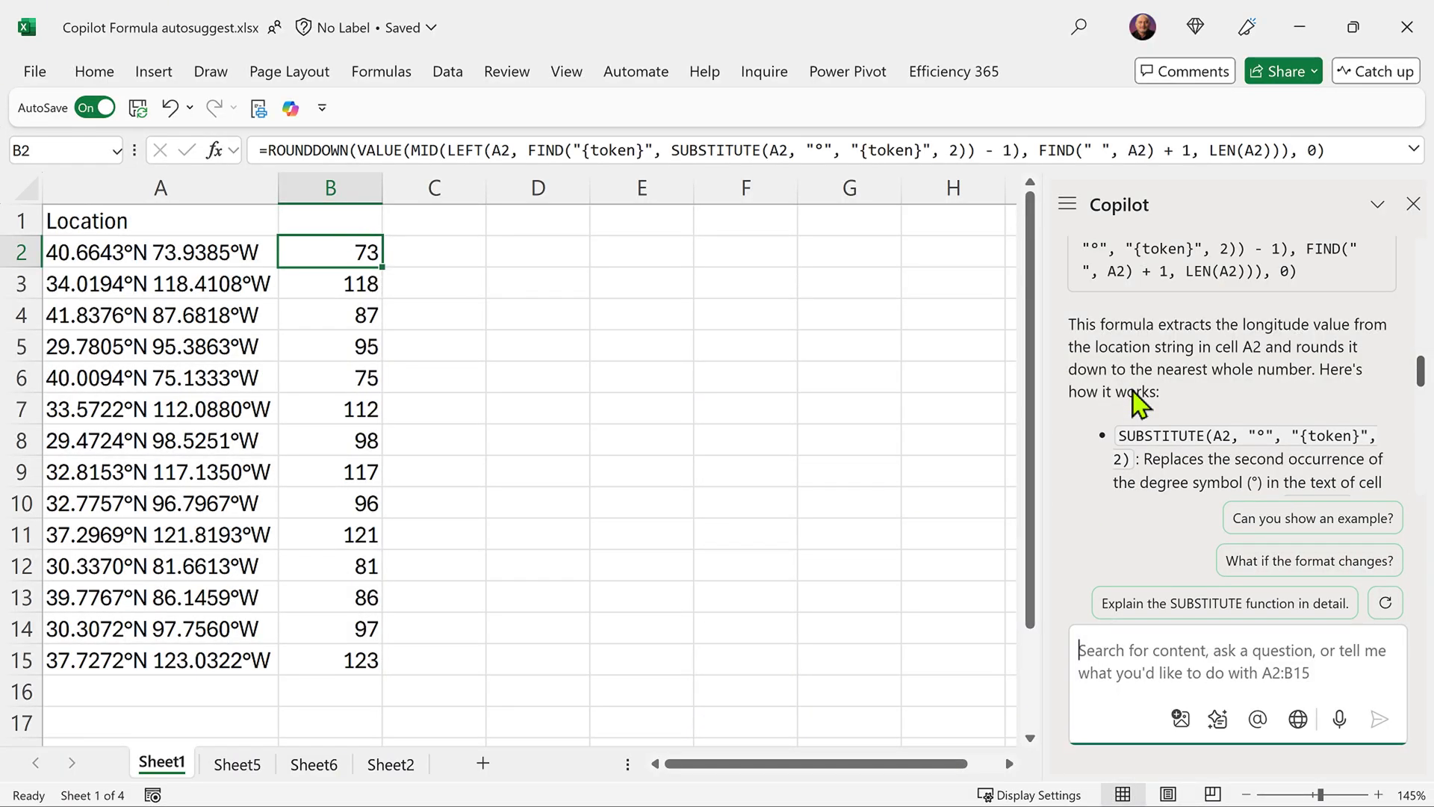
# - Widen the Copilot pane and scroll through its explanation of the formula
pyautogui.scroll(2, 1132, 391)
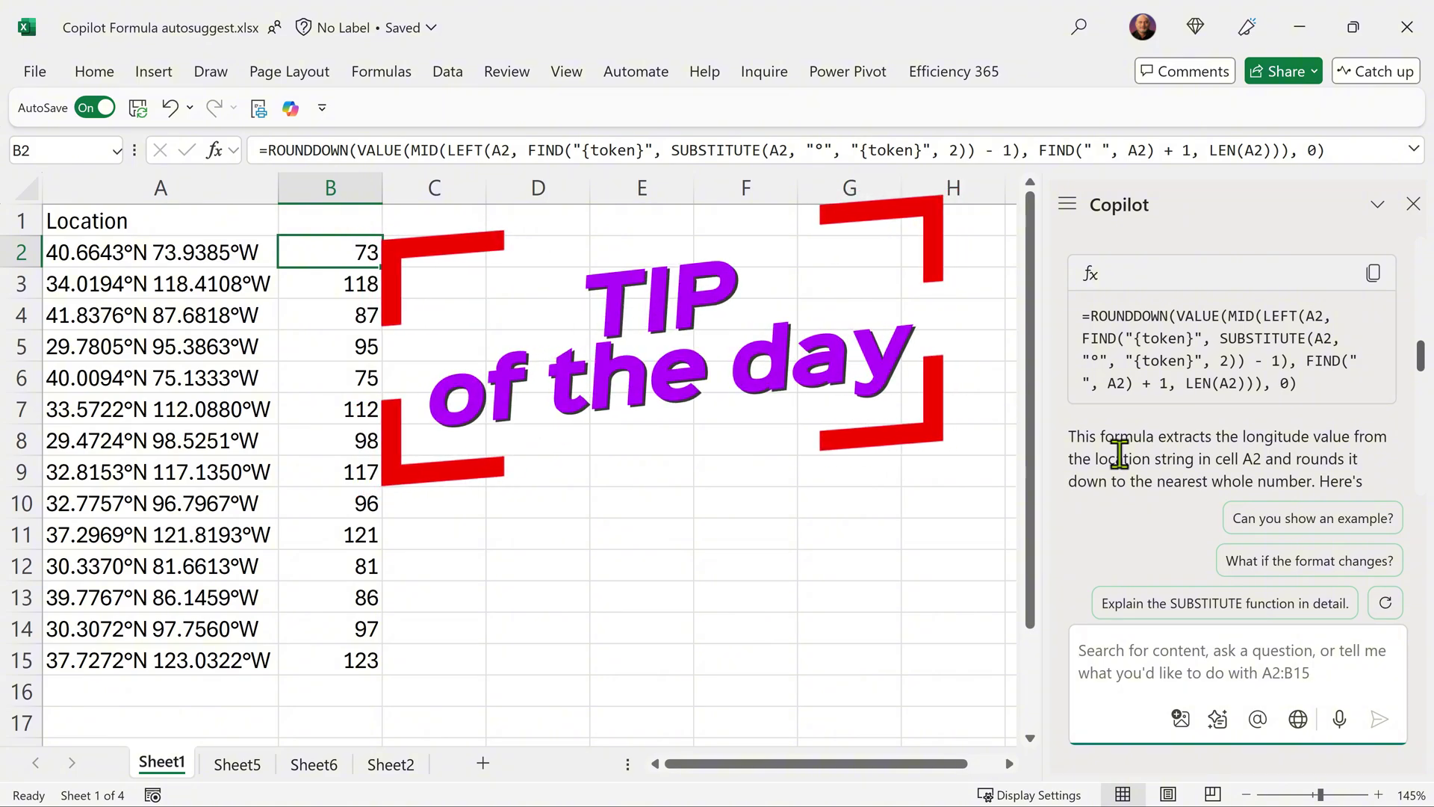
pyautogui.scroll(-2, 1253, 366)
pyautogui.scroll(-1, 1253, 366)
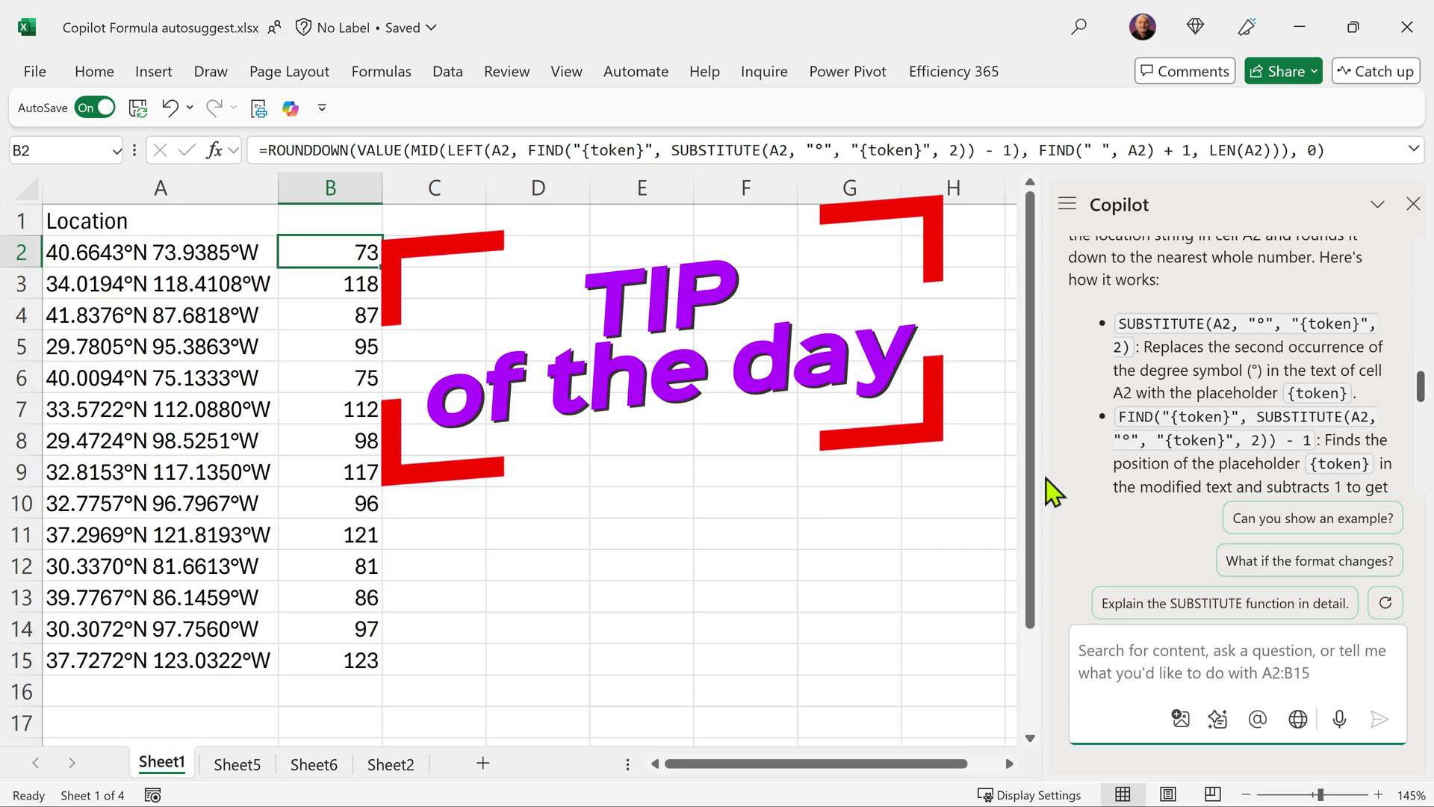
pyautogui.moveTo(1046, 498); pyautogui.dragTo(760, 487)
pyautogui.scroll(2, 1038, 403)
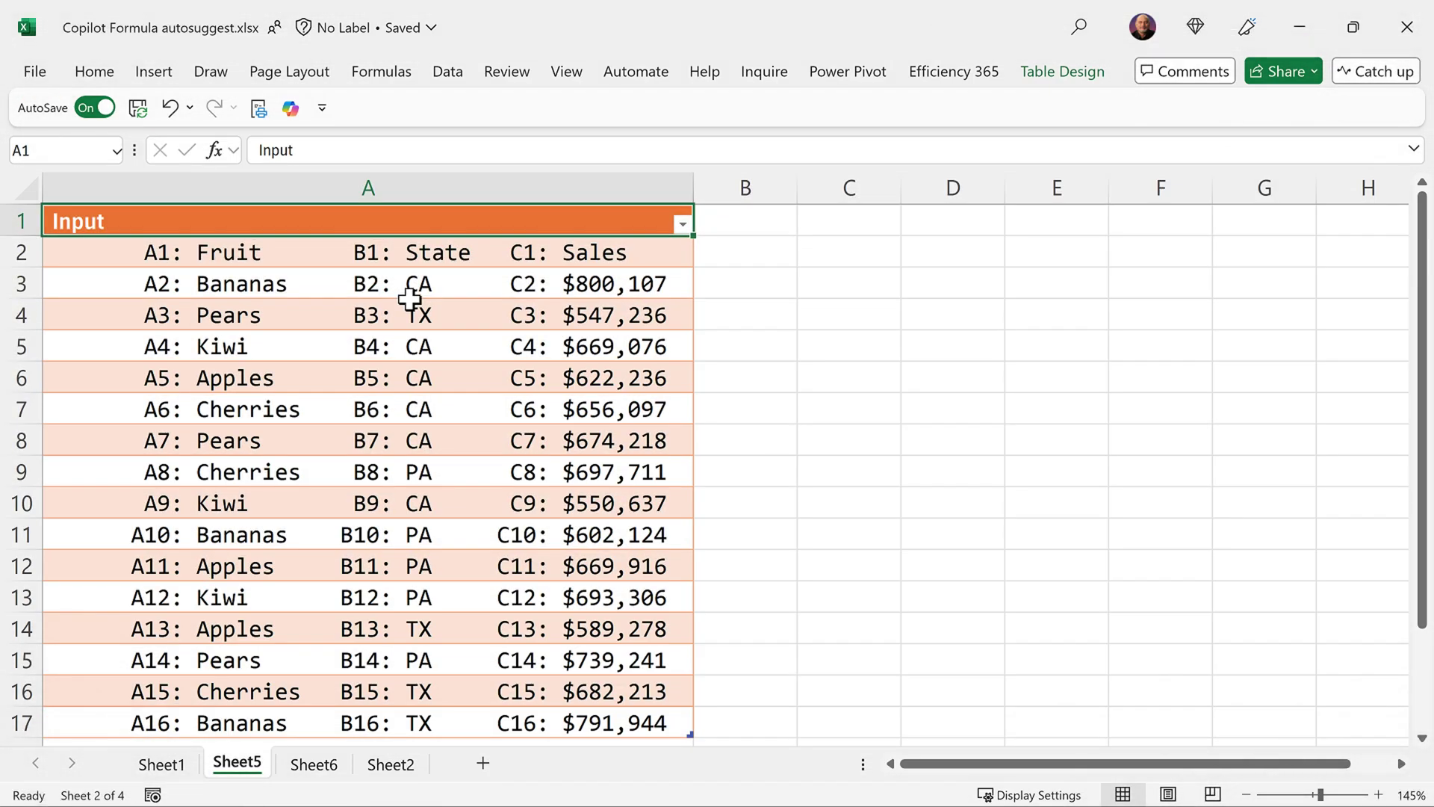
# - Enter sales 800107 and 547236 in B3:B4, apply Copilot's TEXTSPLIT formula to B2:B17, and inspect B4
pyautogui.click(409, 304)
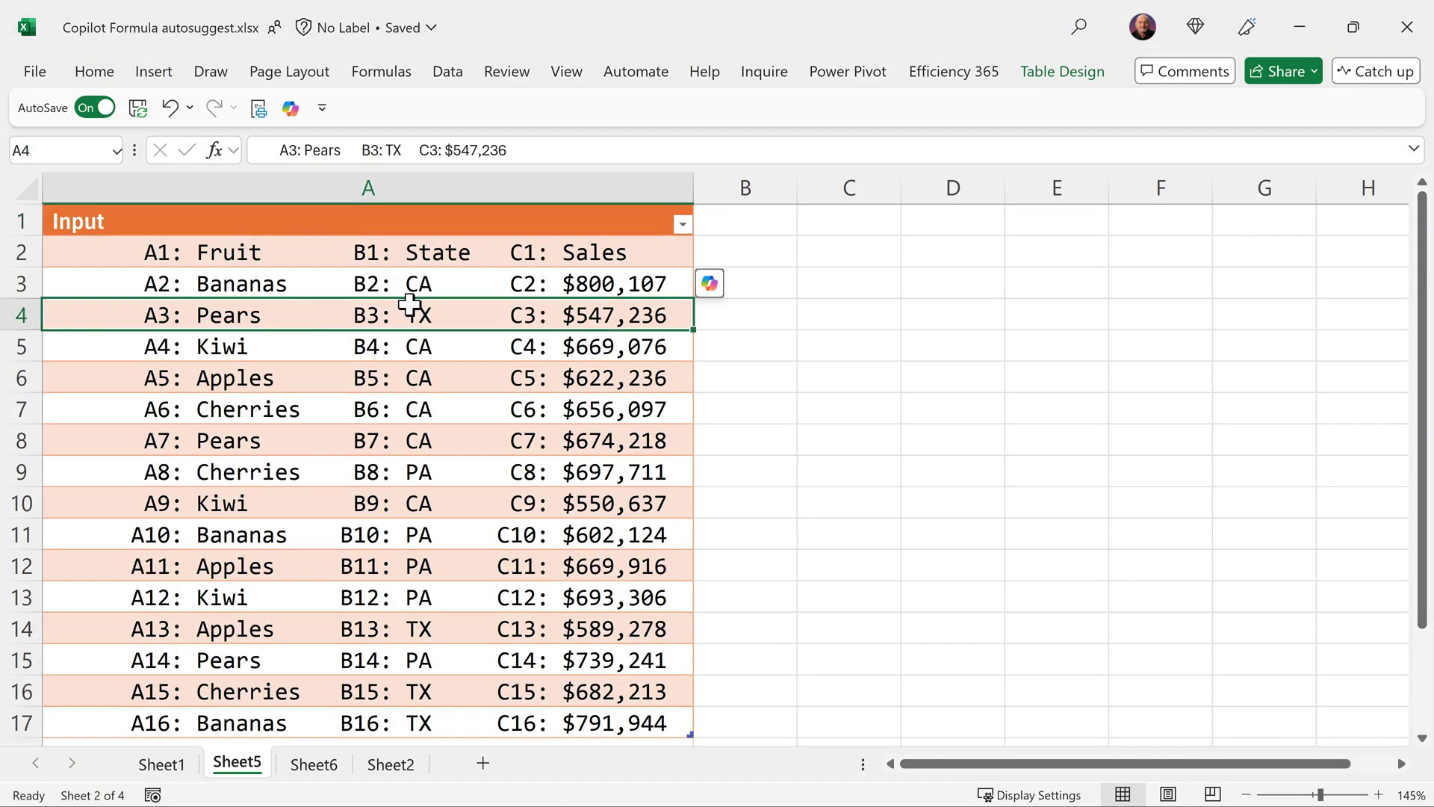
pyautogui.click(747, 287)
pyautogui.write('800107')
pyautogui.press('Return')
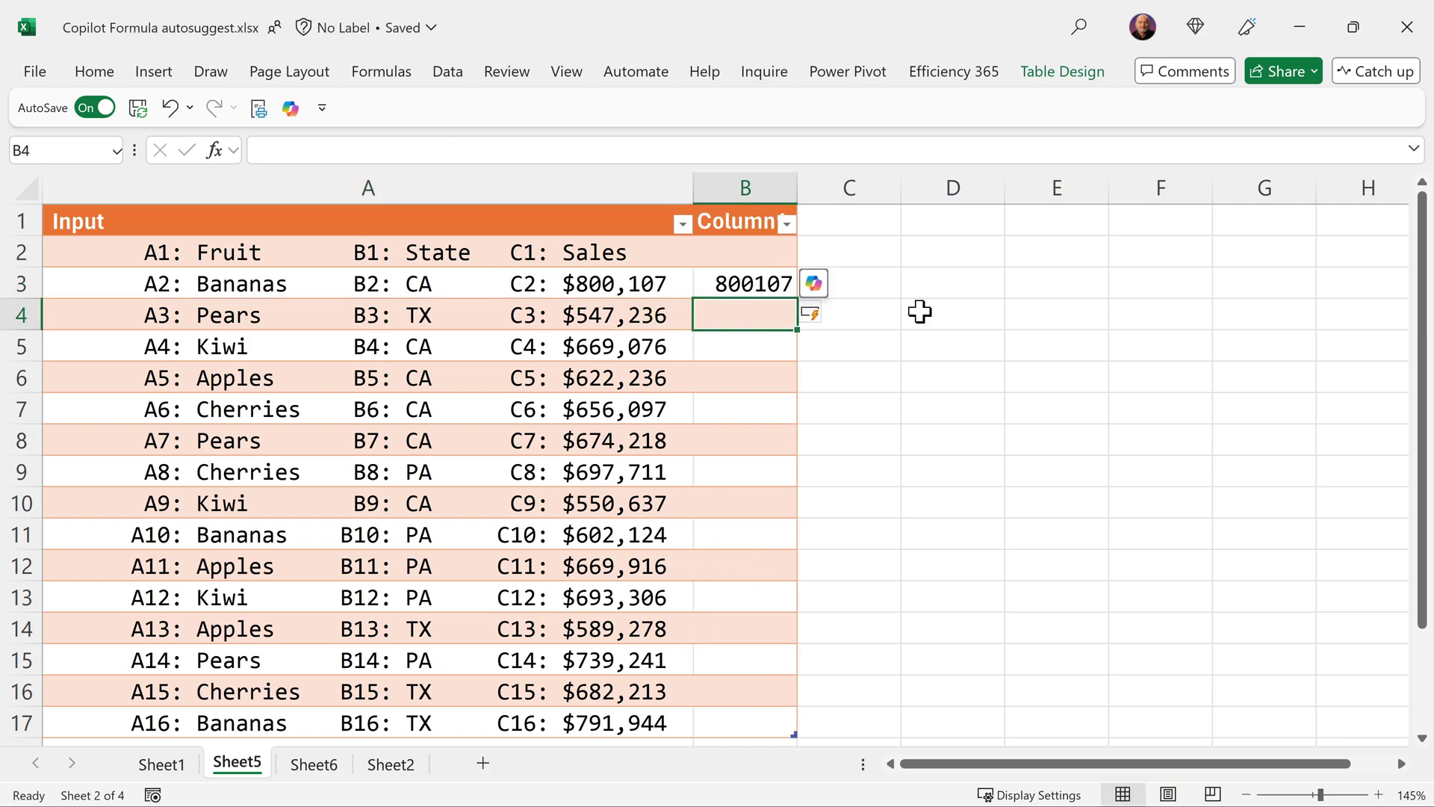
pyautogui.write('547236')
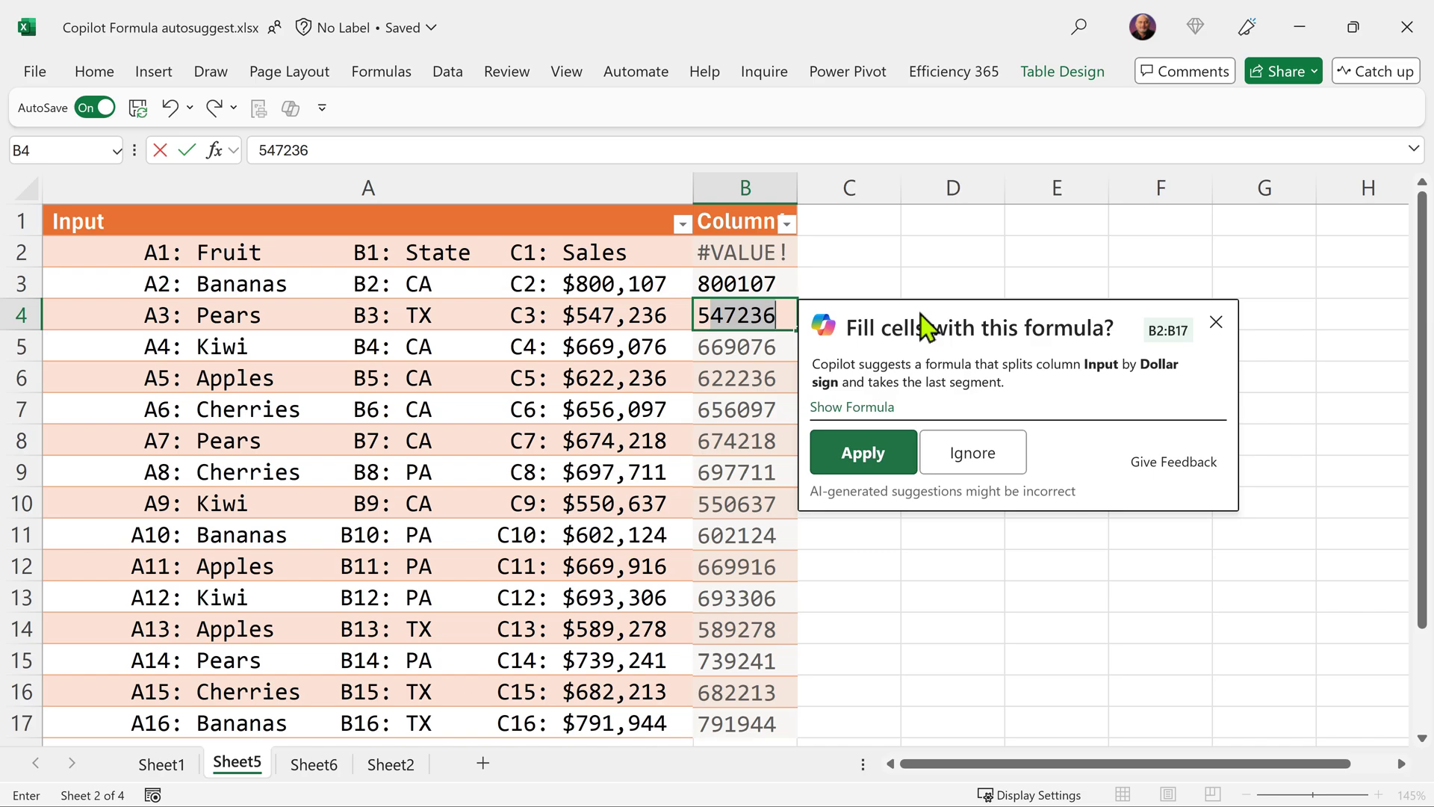
pyautogui.press('Tab')
pyautogui.press('Return')
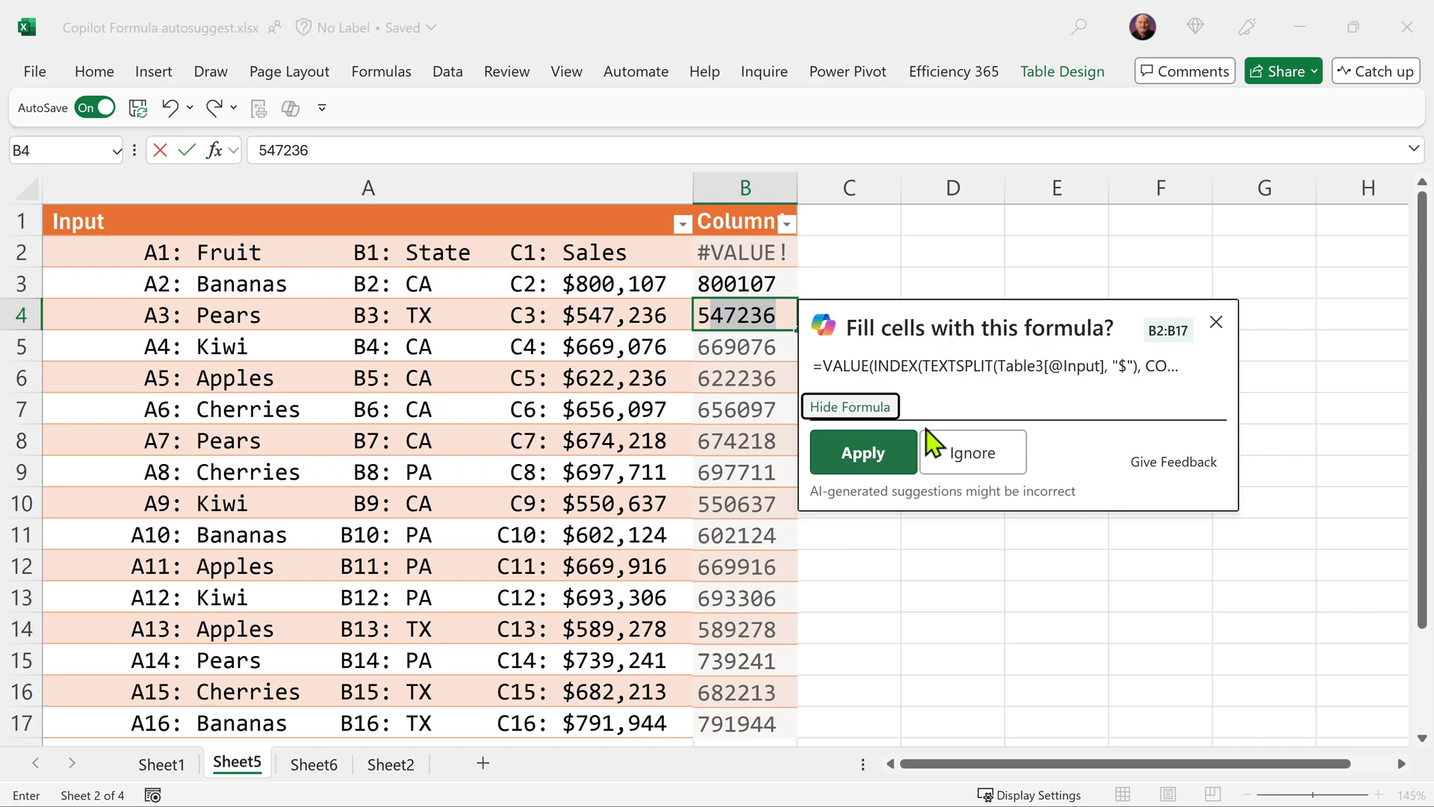
pyautogui.click(887, 465)
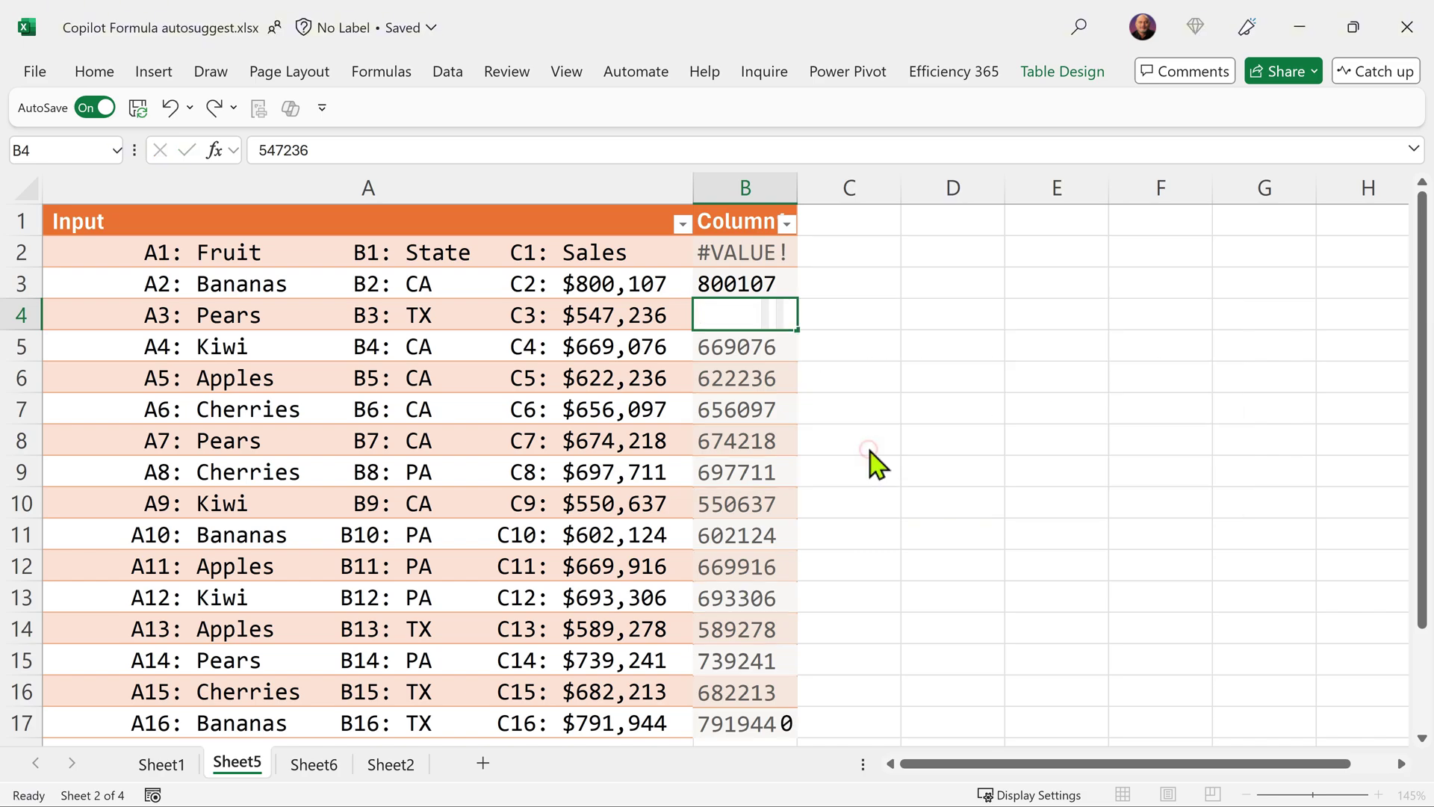
pyautogui.press('F2')
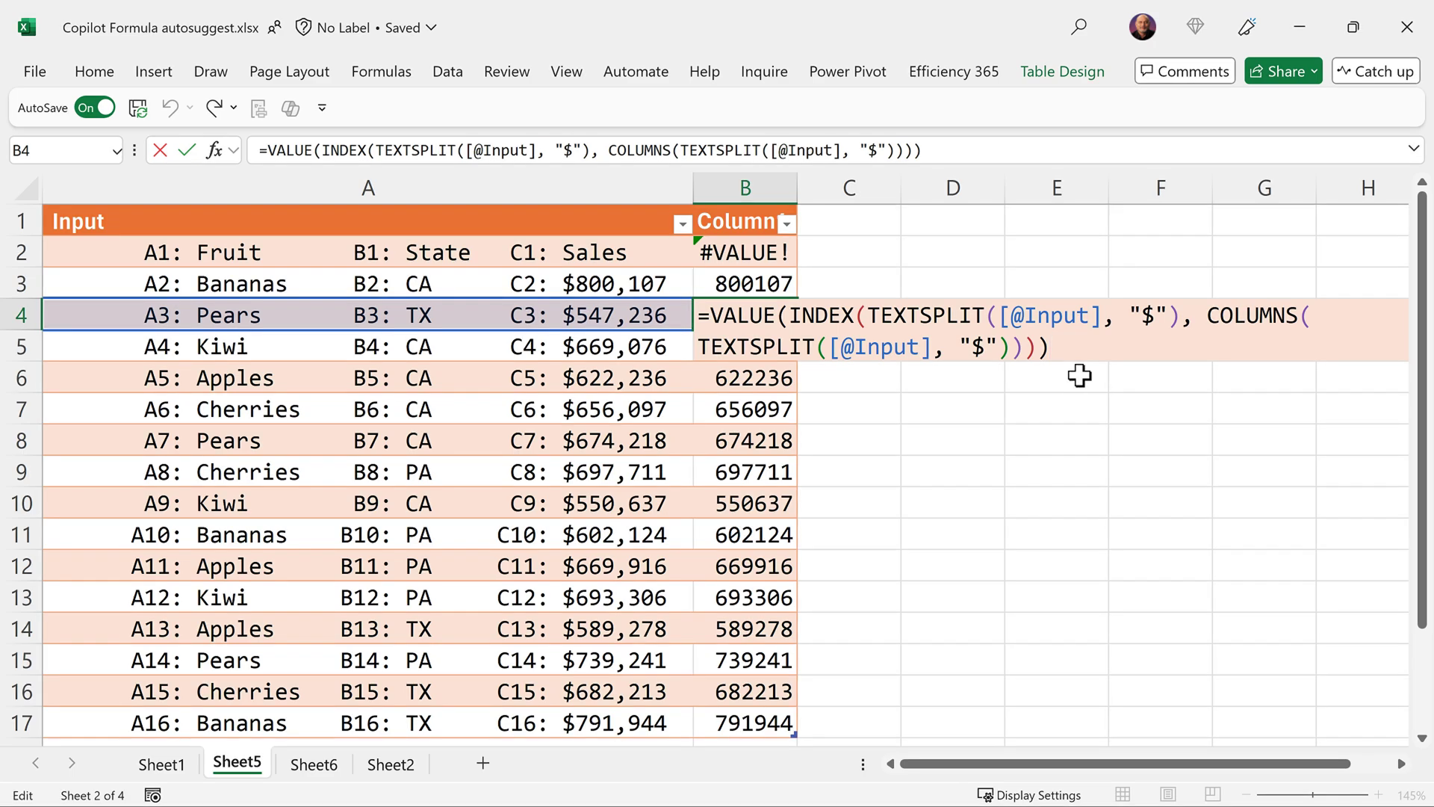
pyautogui.hotkey('ctrl', 'Return')
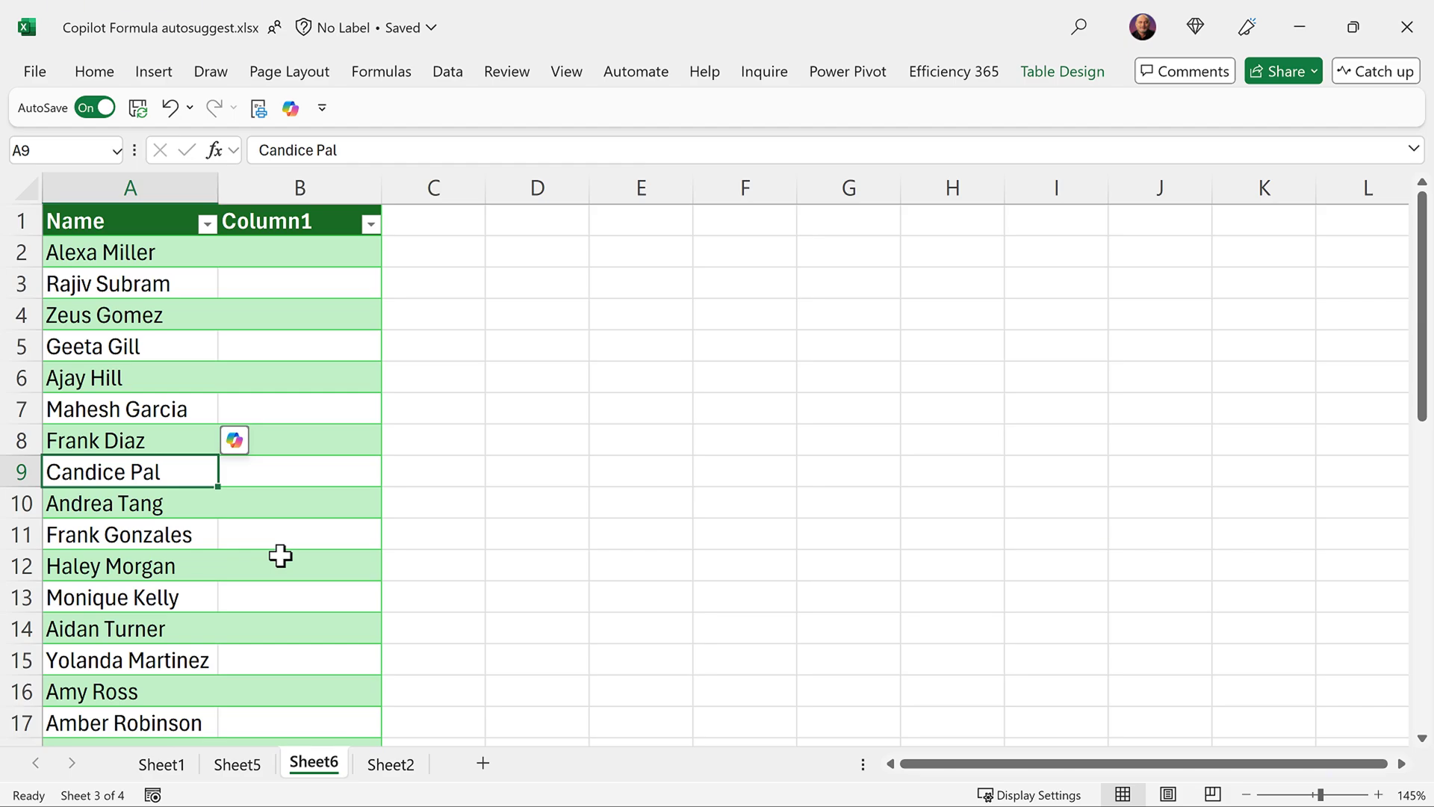
pyautogui.click(294, 254)
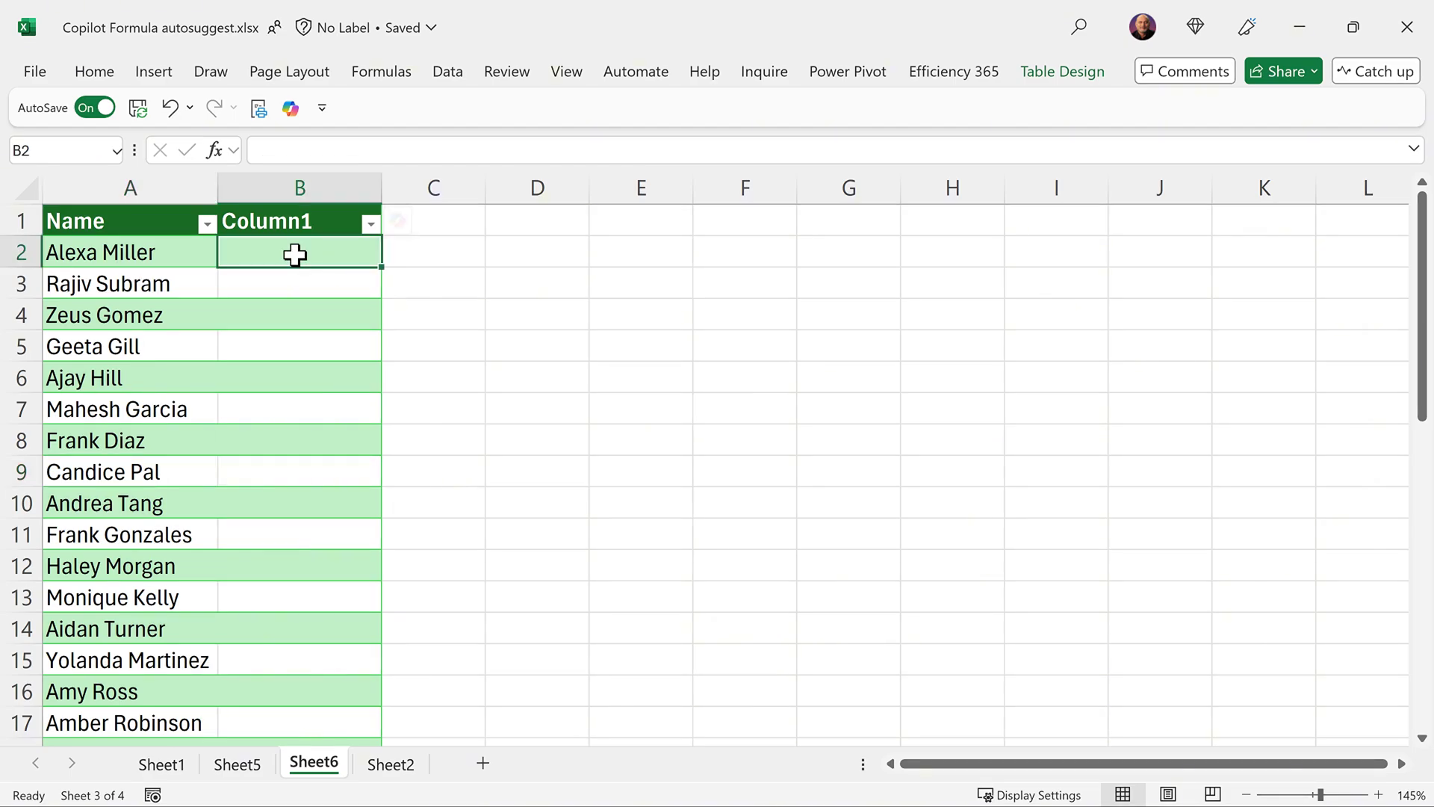
pyautogui.press('Return')
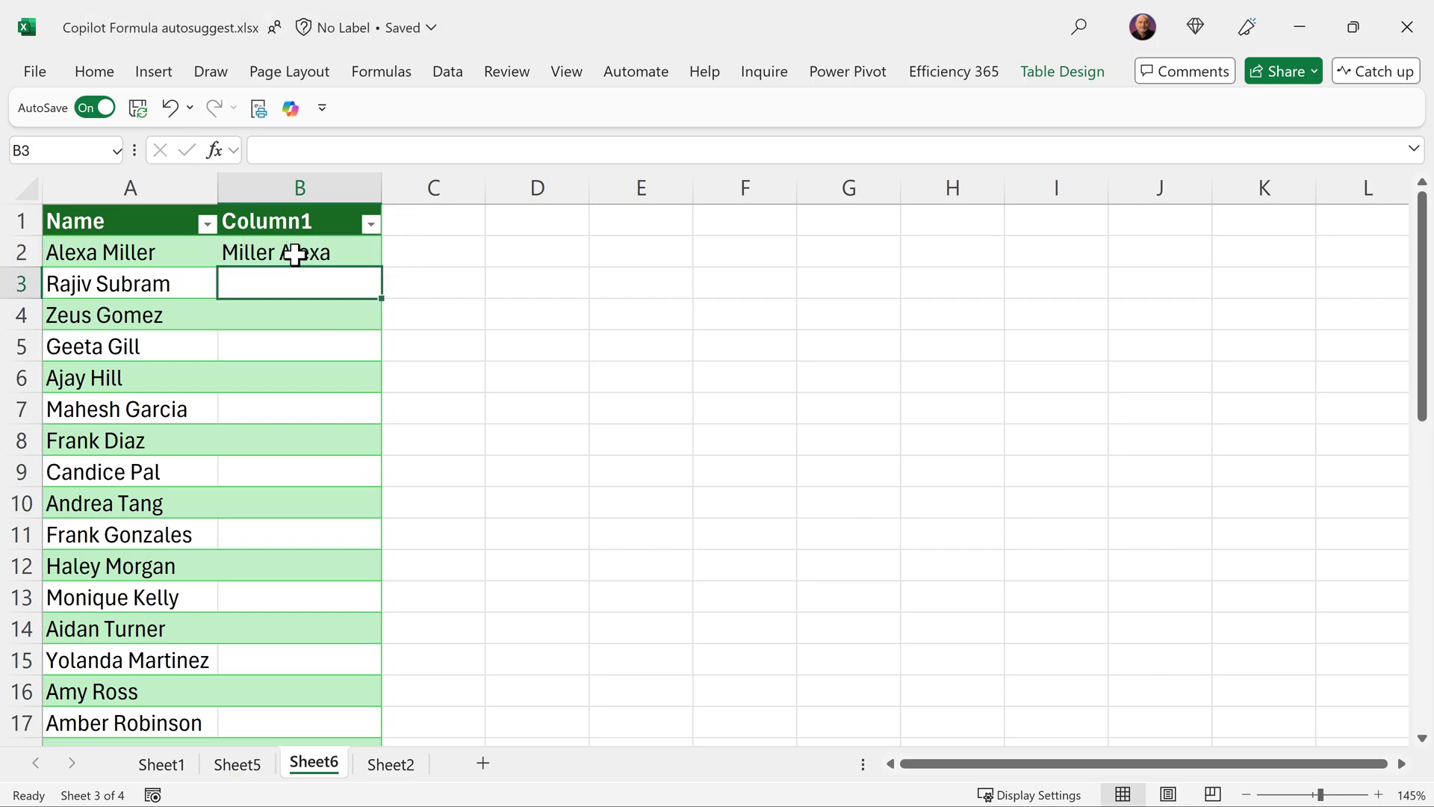
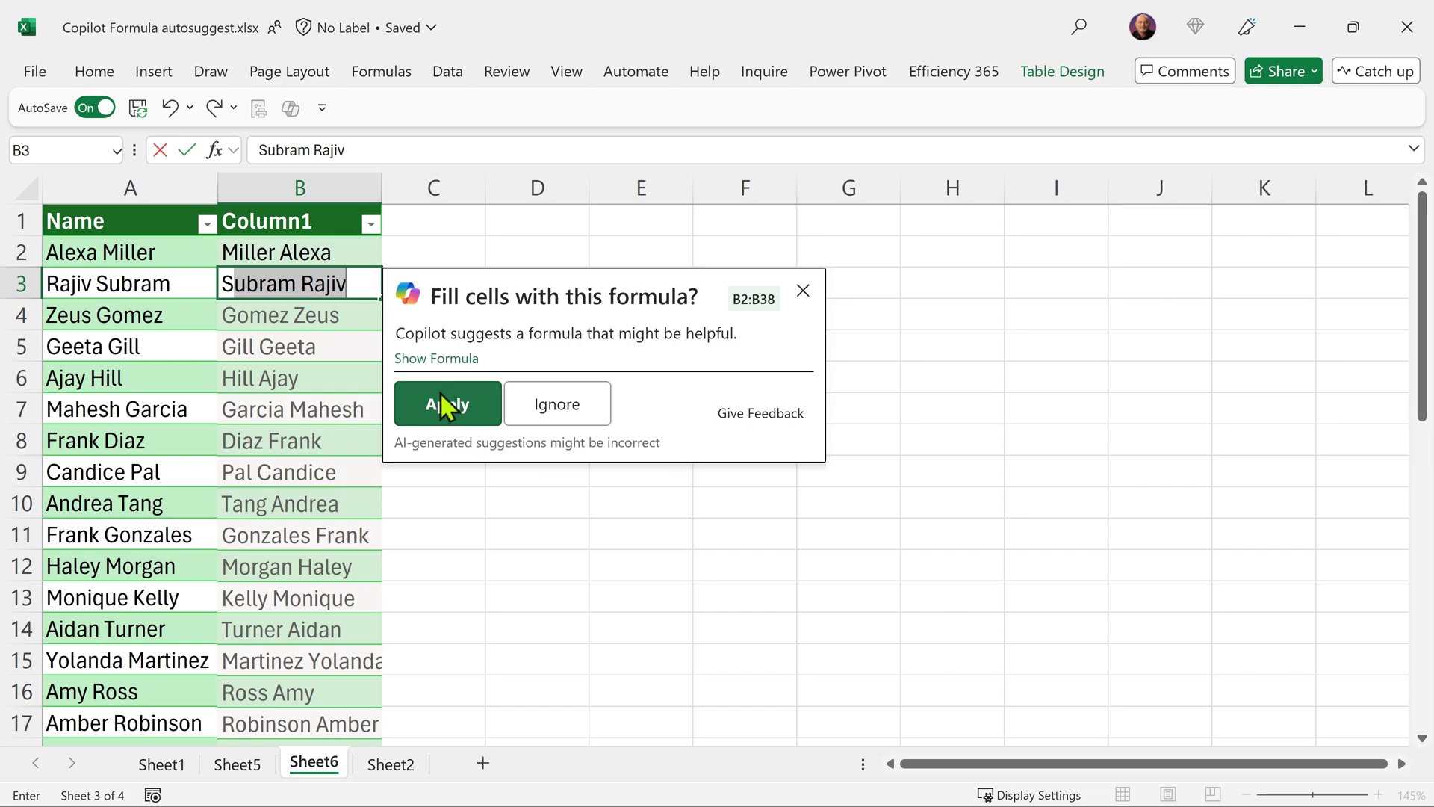
pyautogui.click(454, 418)
pyautogui.press('F2')
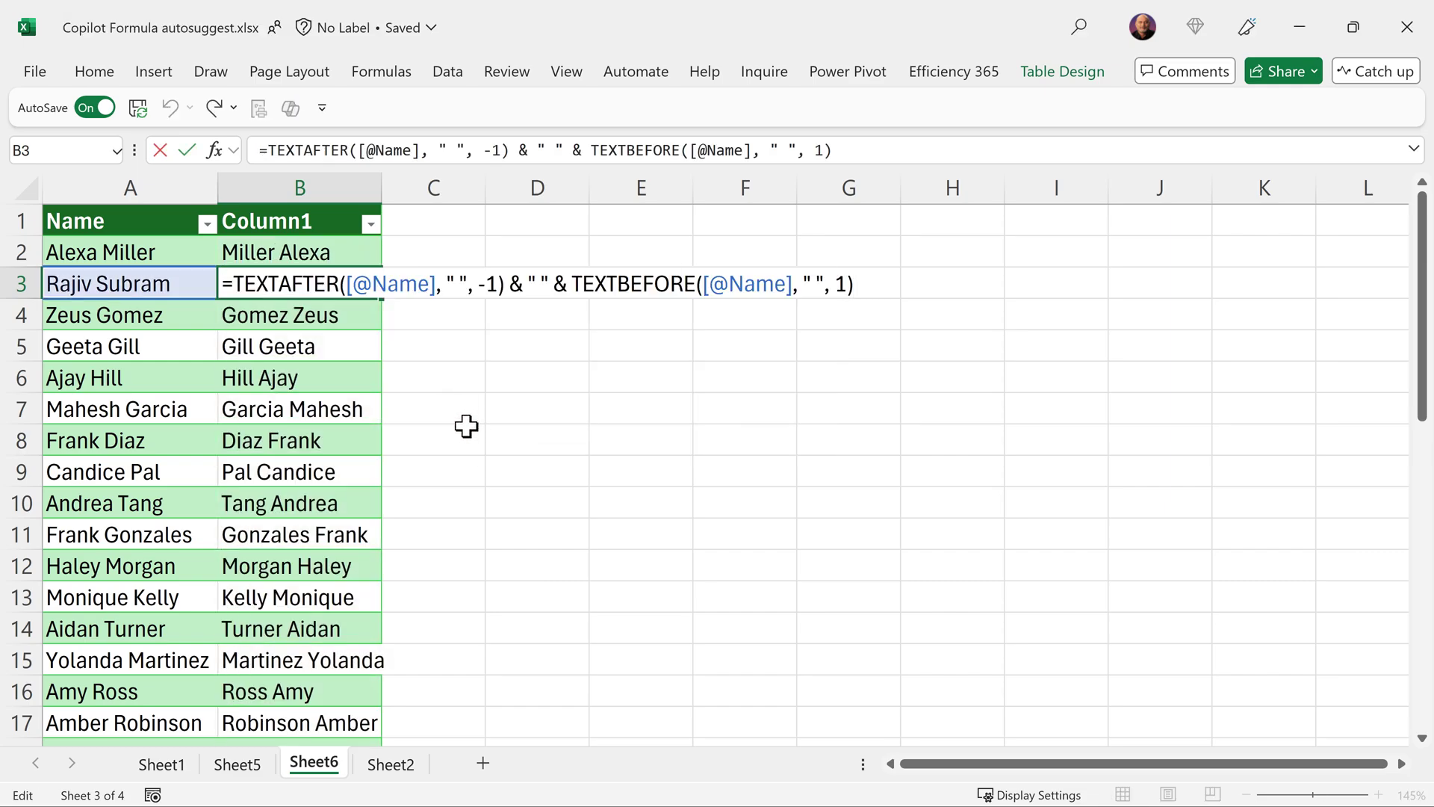
pyautogui.press('Escape')
# - Enter initials AM and RS in a new column C and apply Copilot's initials formula
pyautogui.click(458, 255)
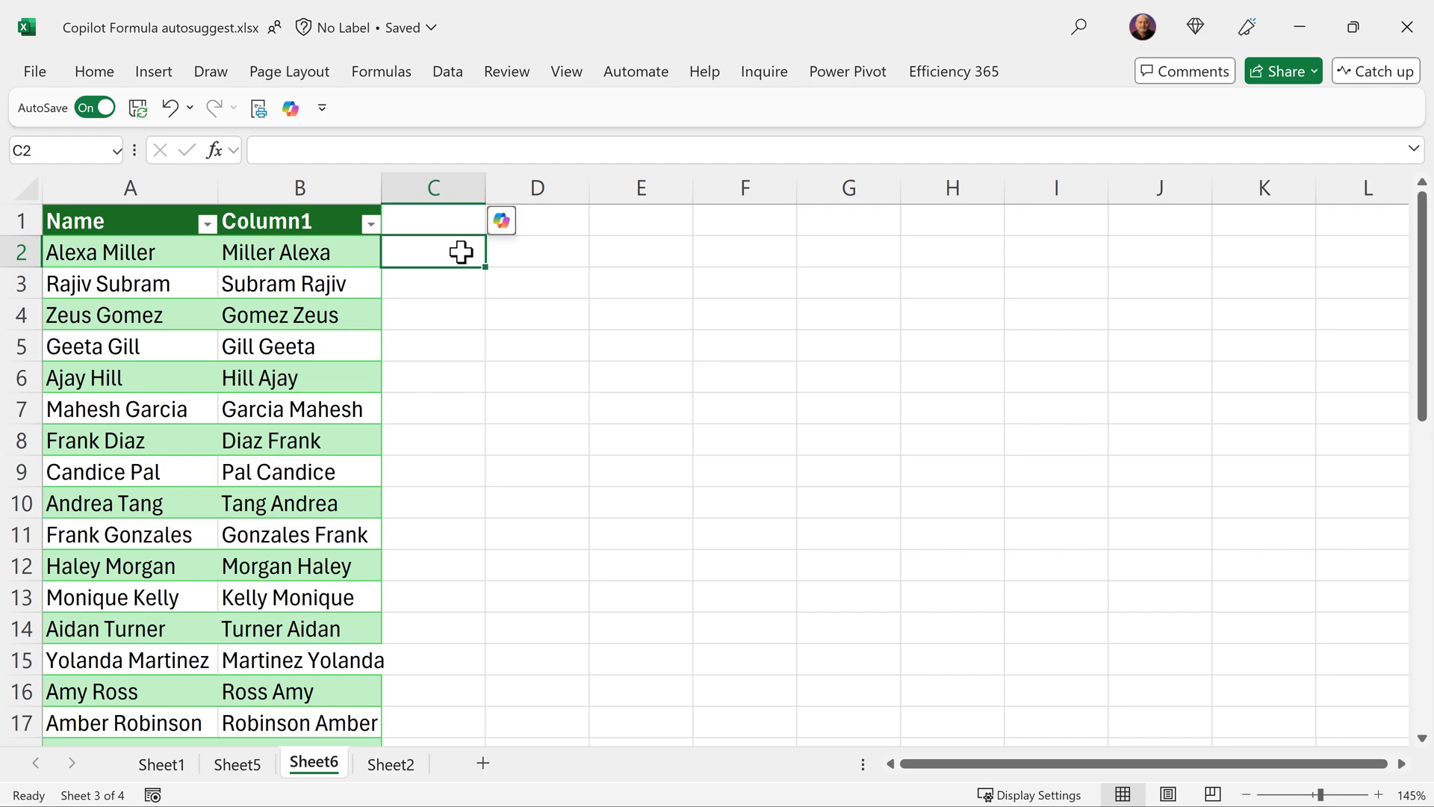
pyautogui.write('AM')
pyautogui.press('Return')
pyautogui.write('RS')
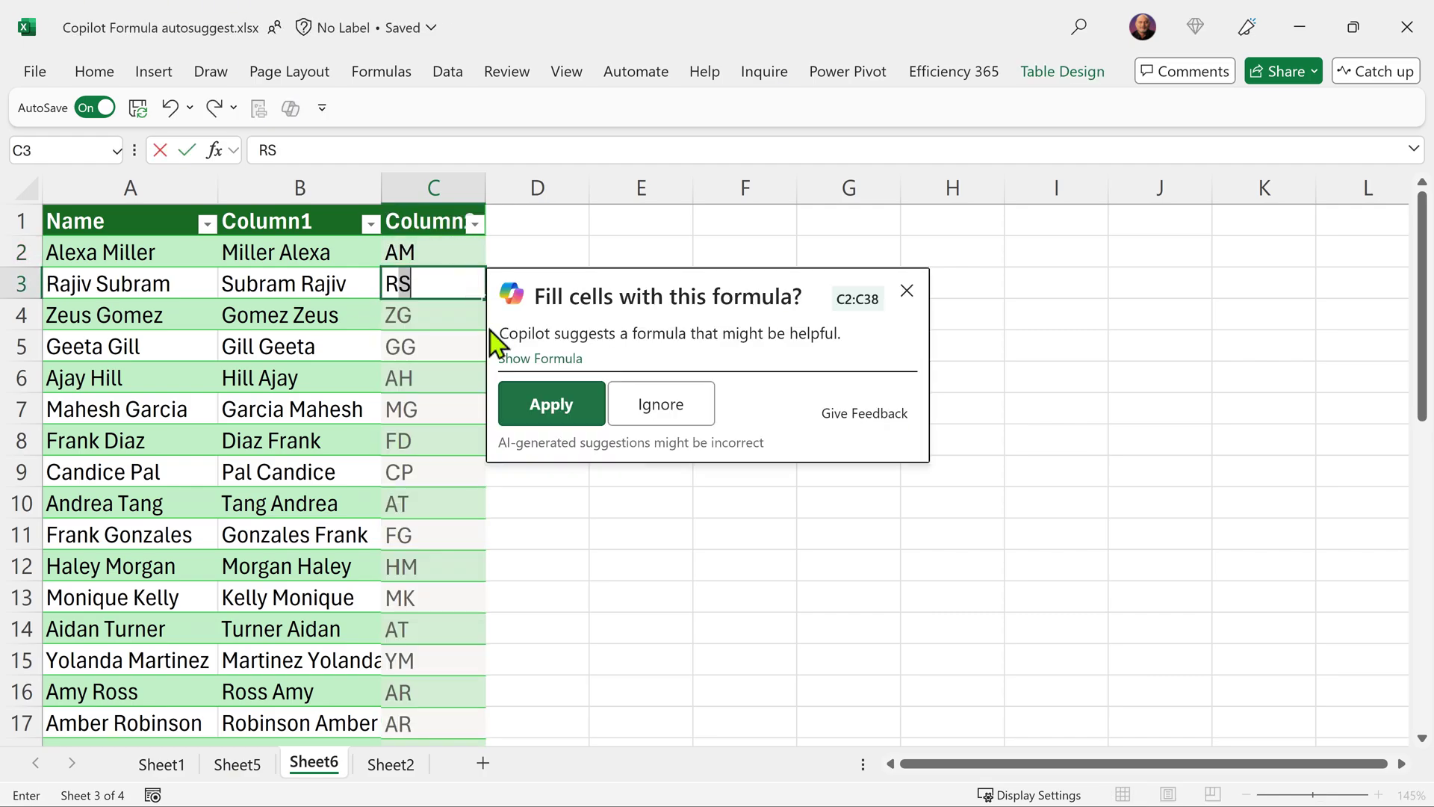
pyautogui.click(560, 414)
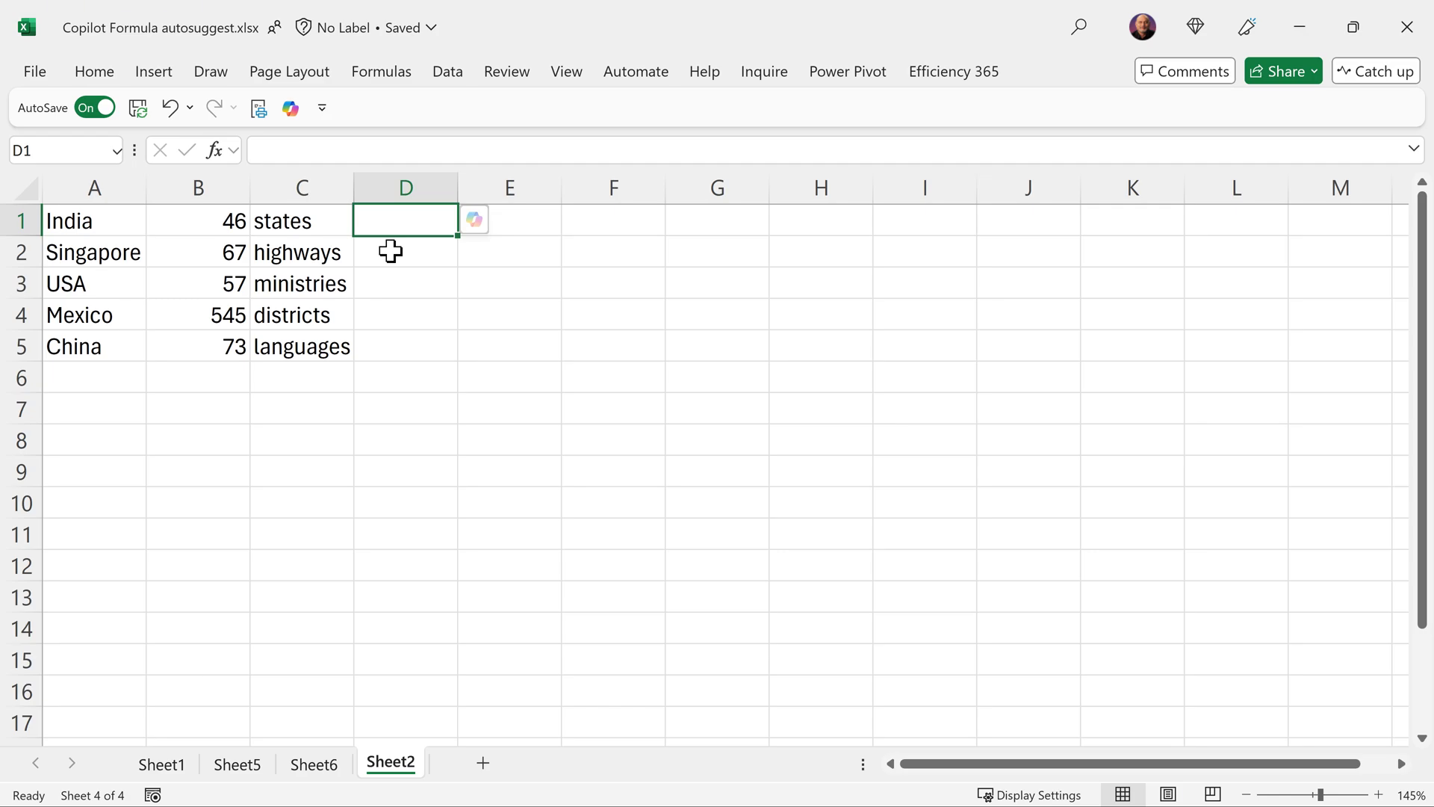
# - Enter 'India has 46 STATES' in D1, start D2, and reject Copilot's suggestion hardcoding 46
pyautogui.write('Ind')
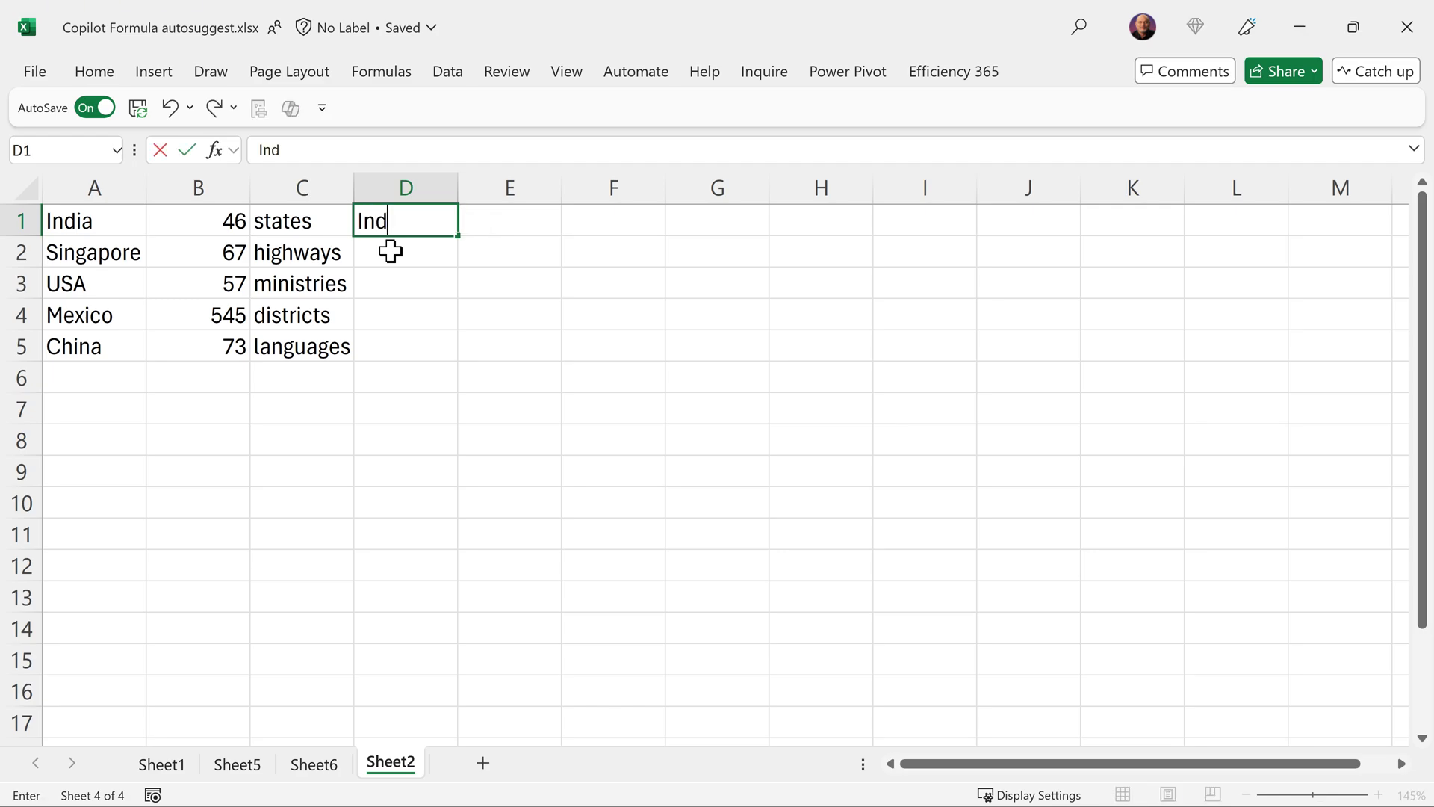
pyautogui.write('ia has 46 STATES')
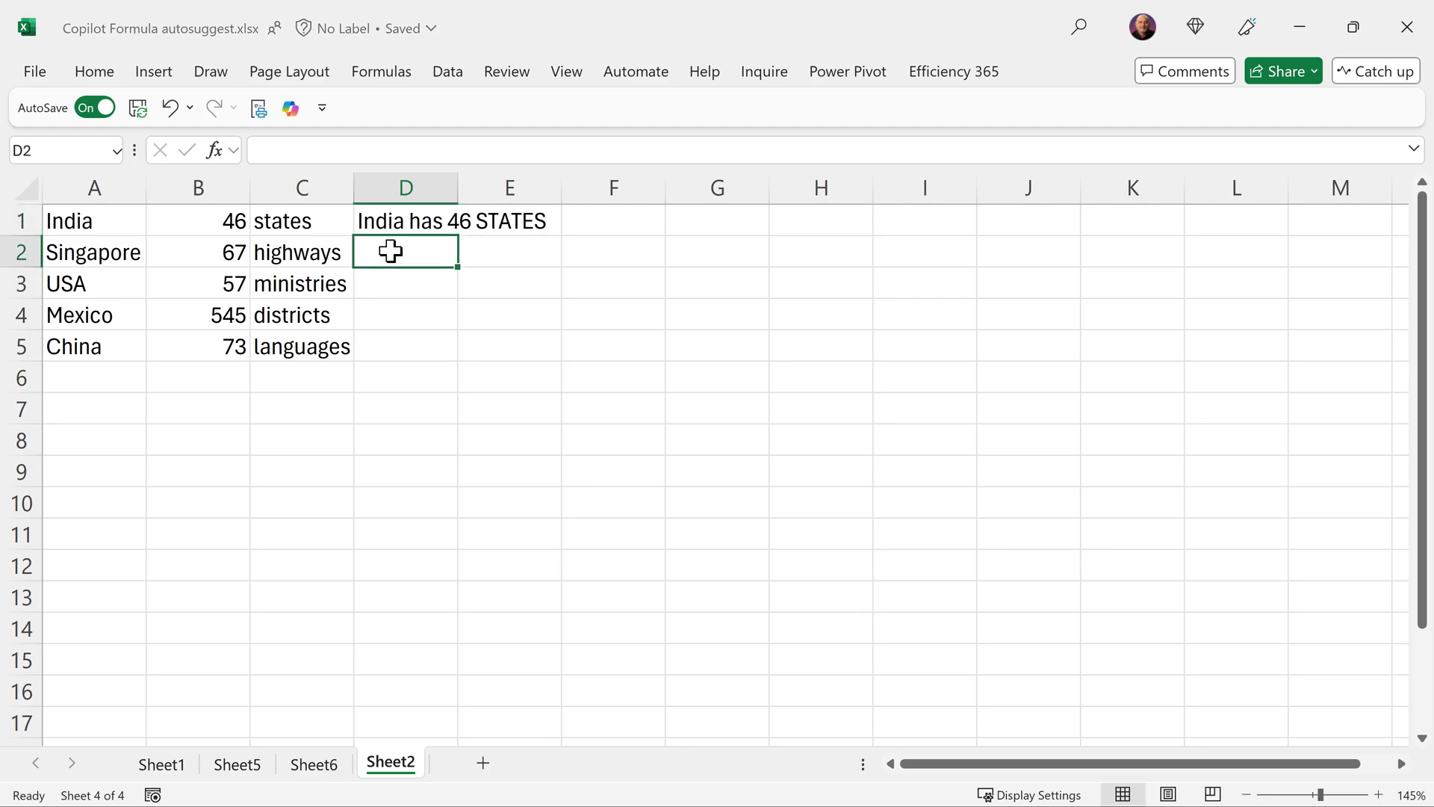
pyautogui.write('Singapore has 46 HIGHWAYS')
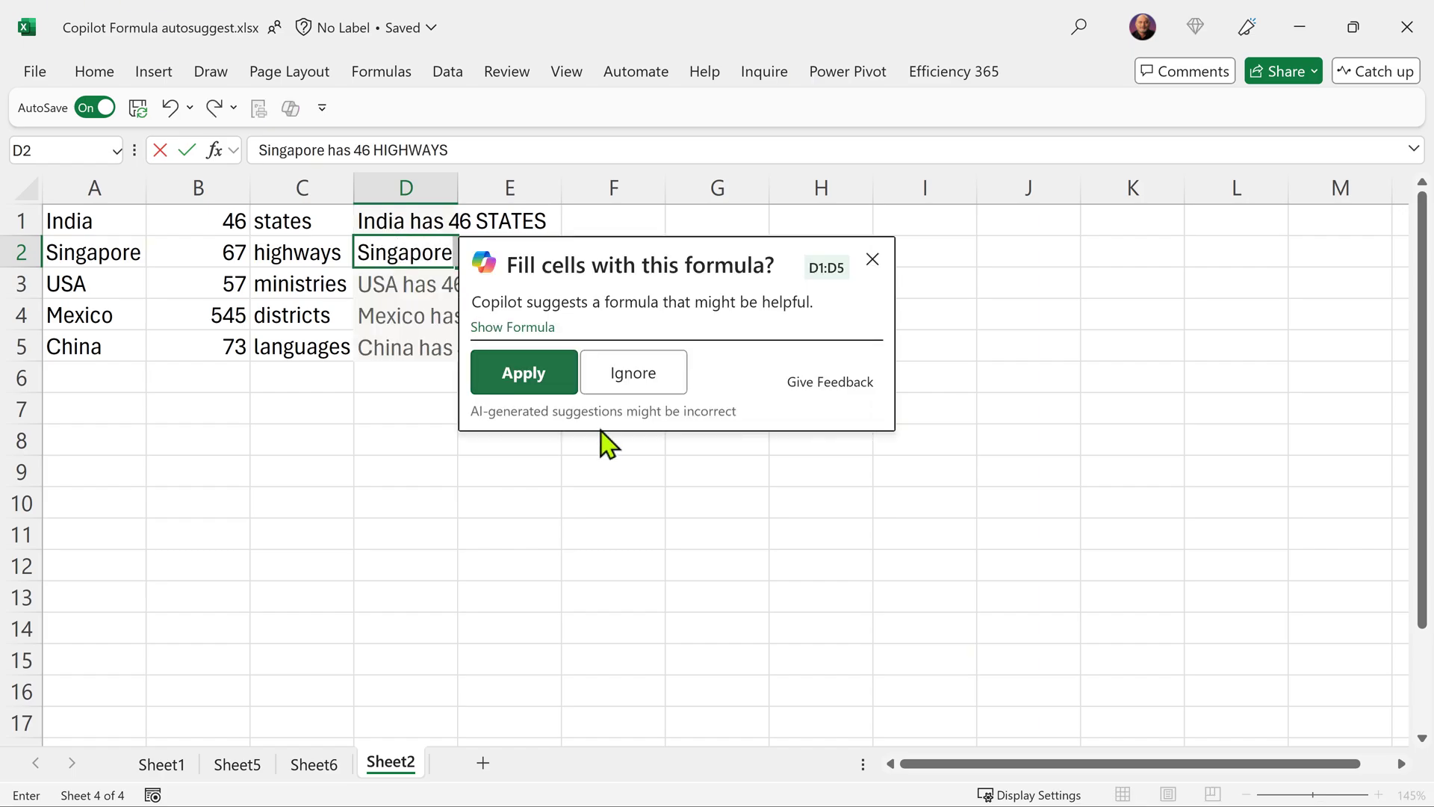
pyautogui.click(531, 329)
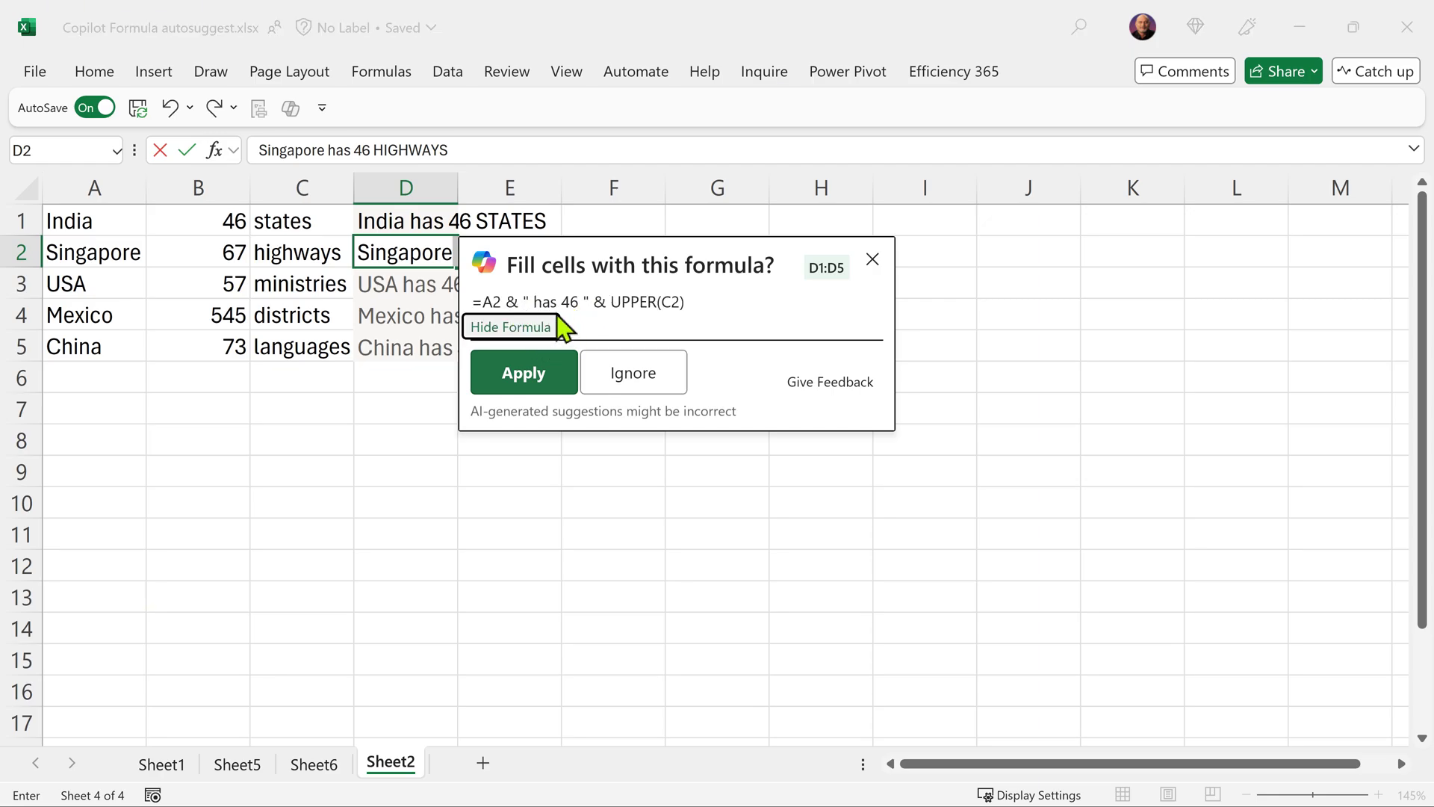
pyautogui.click(636, 373)
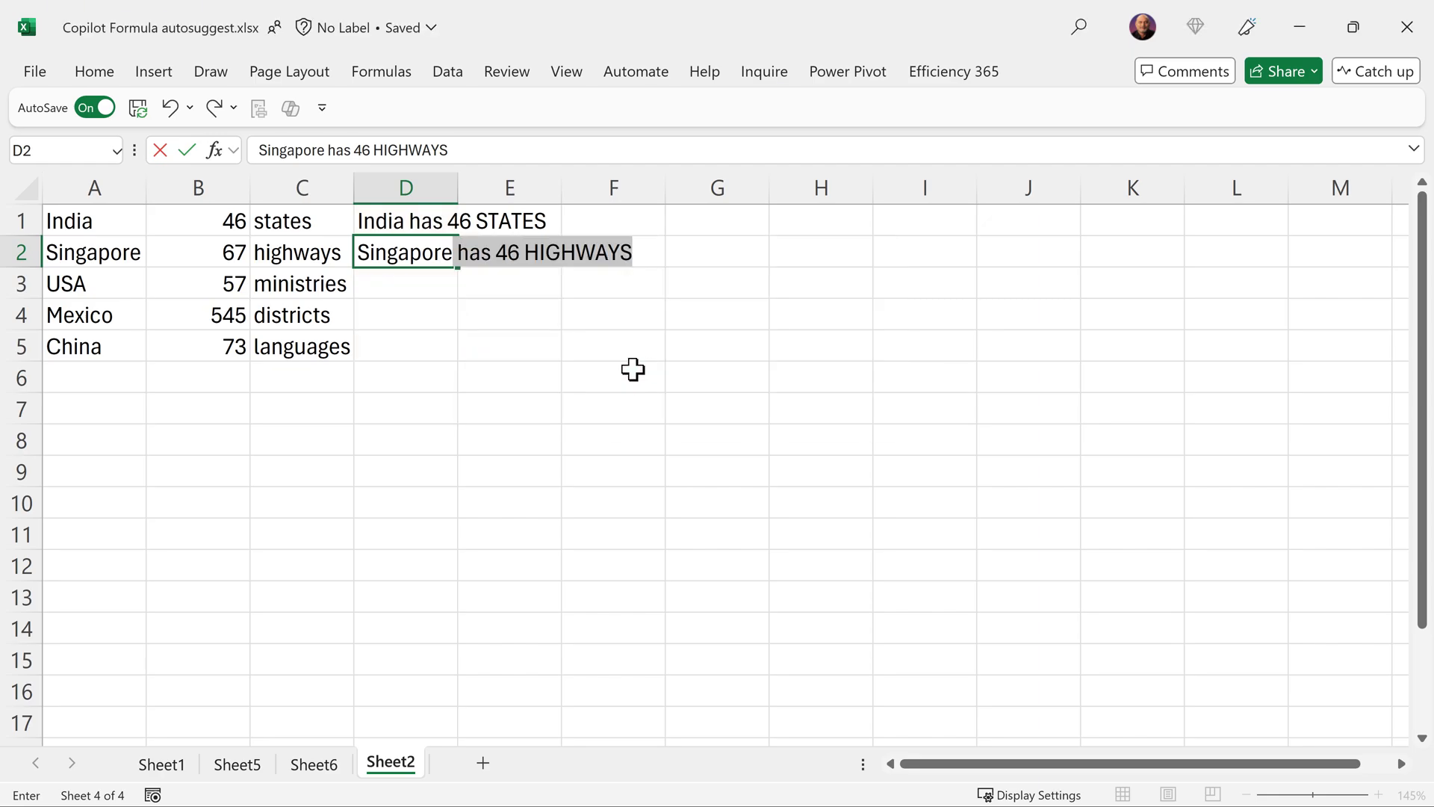
# - Finish 'Singapore has 67 HIGHWAYS' in D2 and apply Copilot's revised UPPER/TEXT formula to the remaining rows
pyautogui.write('has')
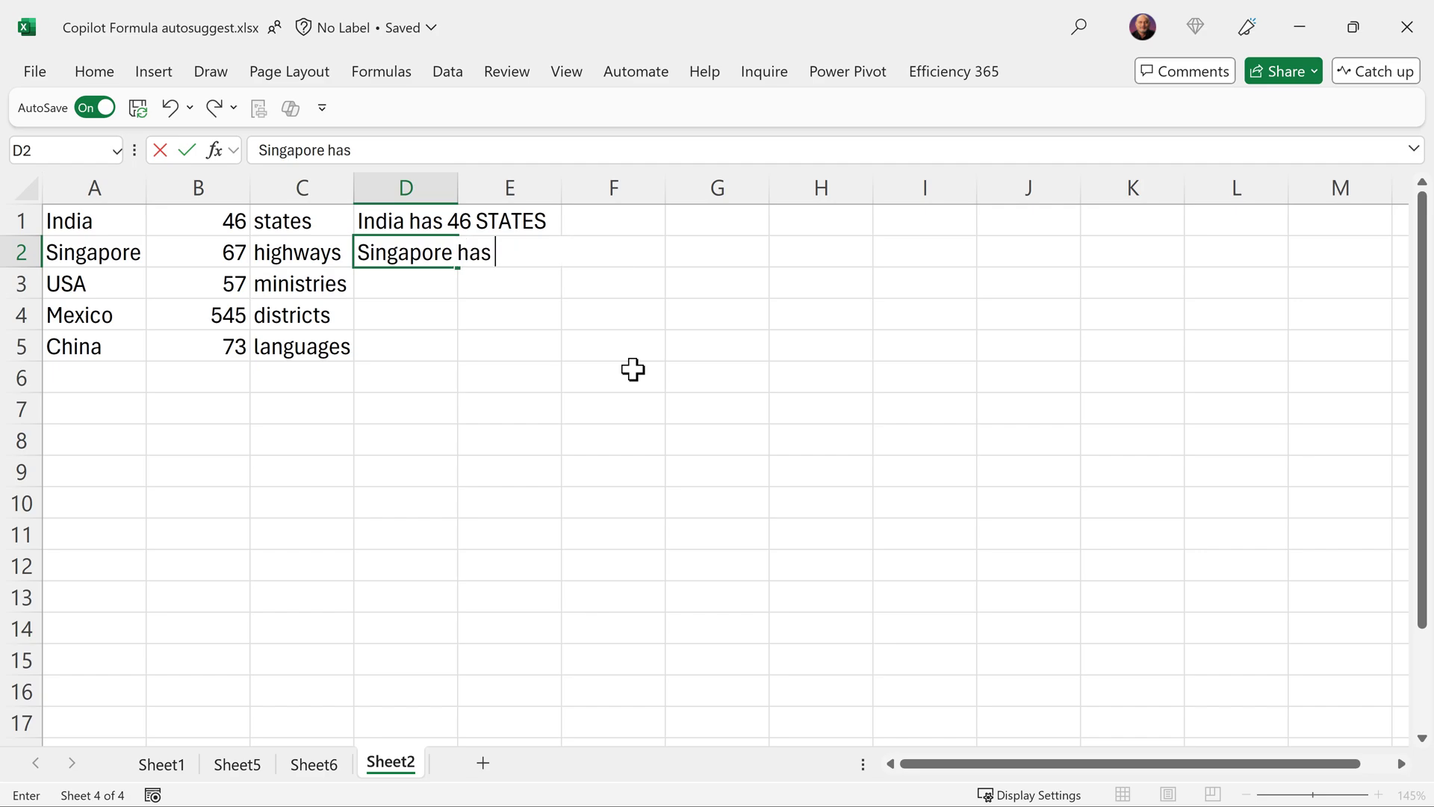
pyautogui.write(' 67 HIGH')
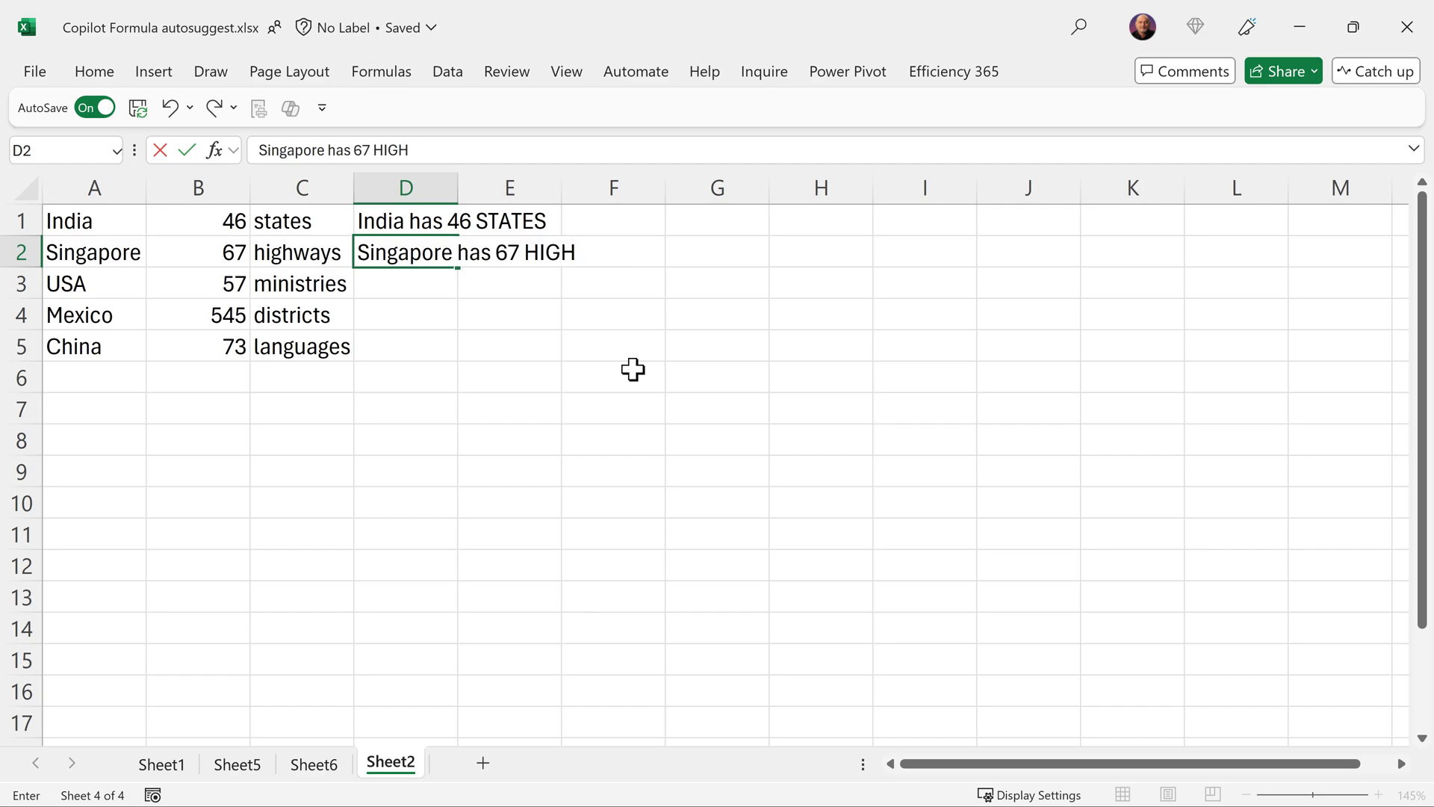
pyautogui.write('WAYS')
pyautogui.press('Return')
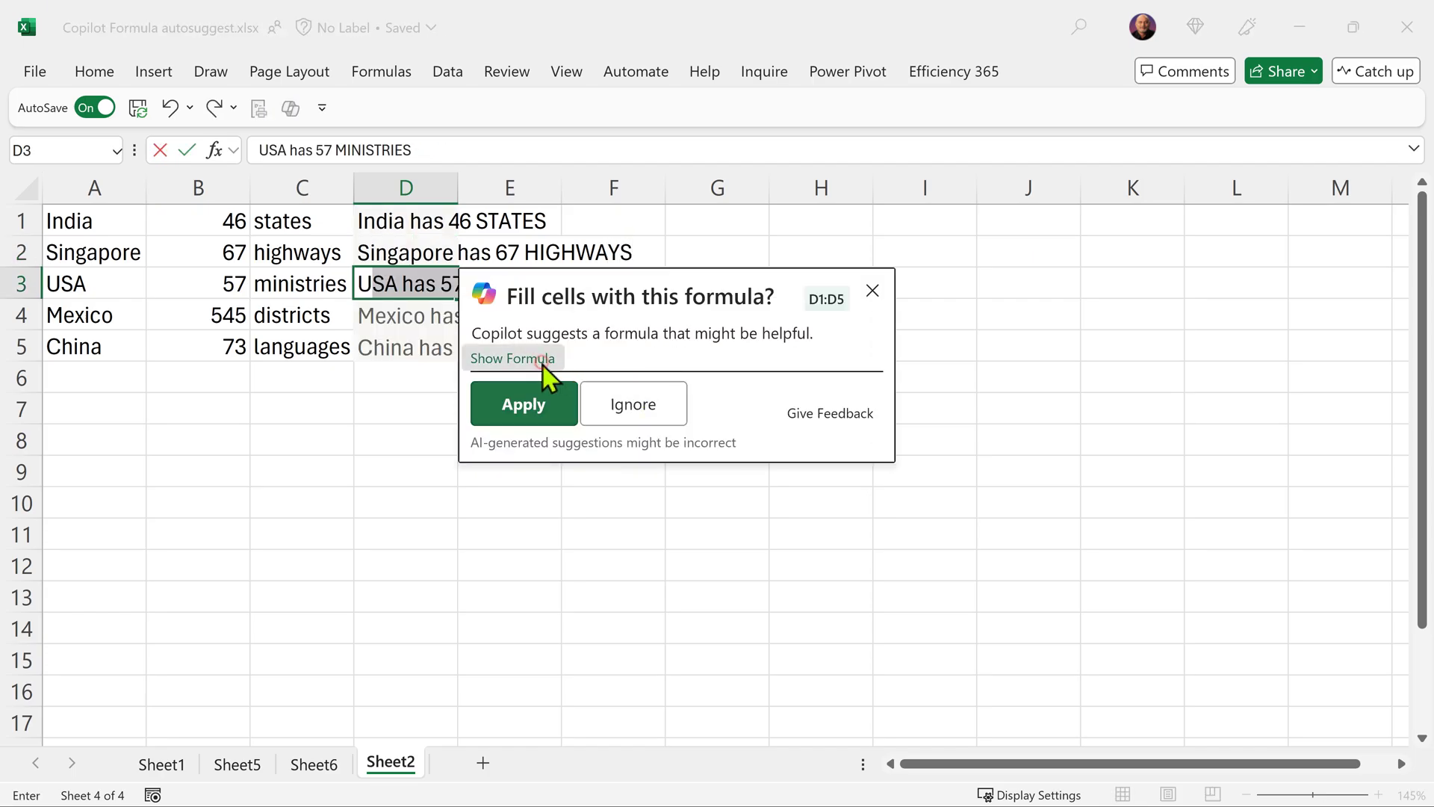
pyautogui.click(544, 361)
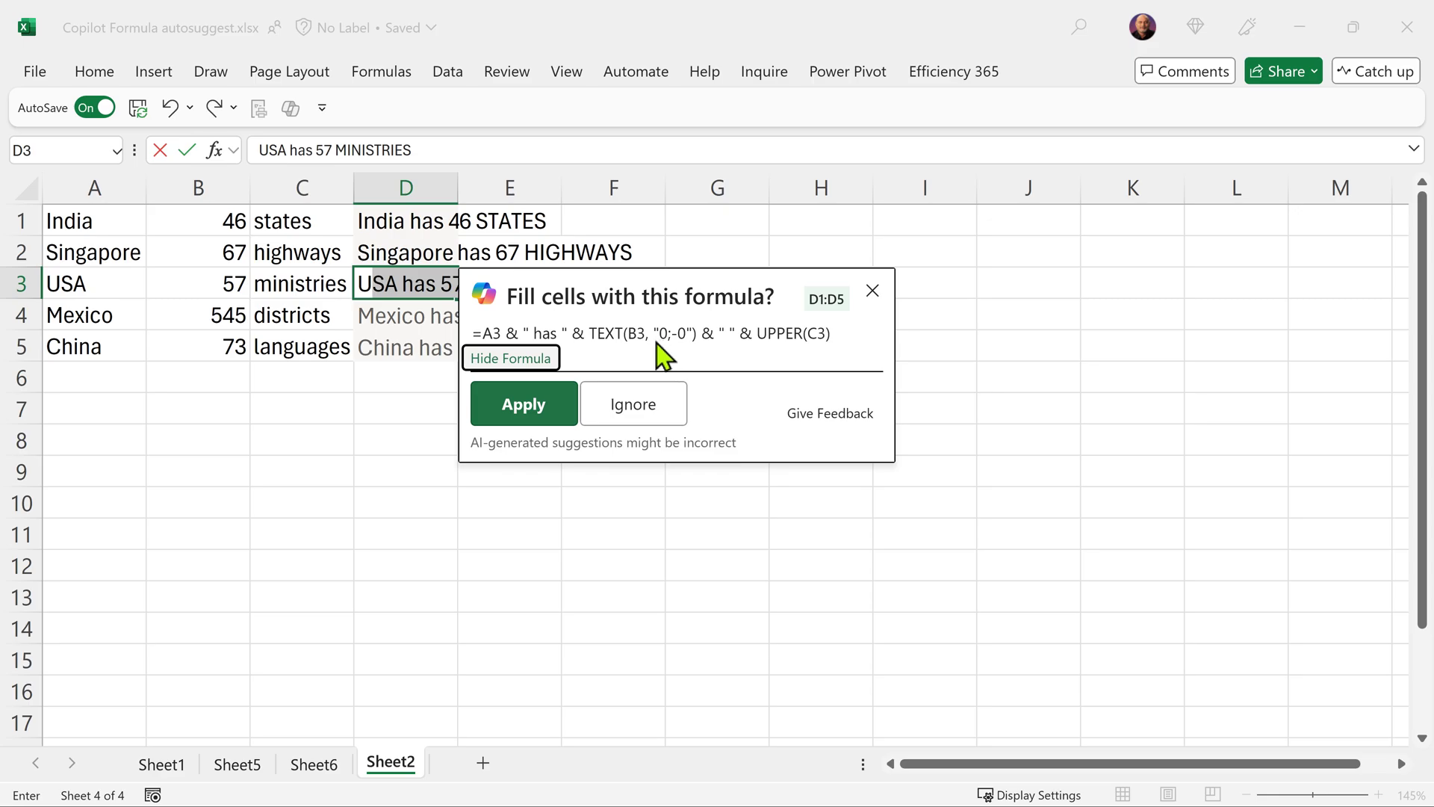
pyautogui.click(486, 420)
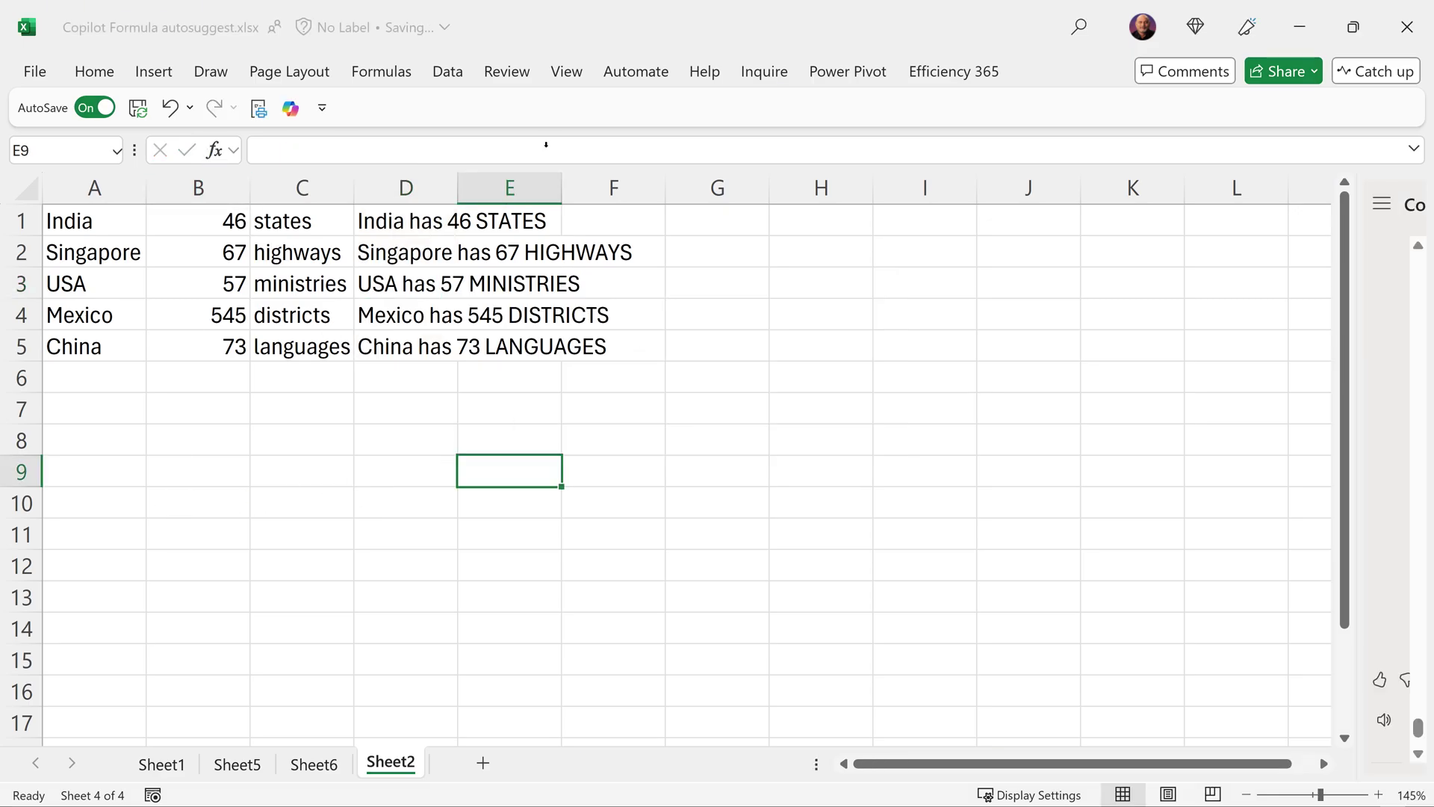